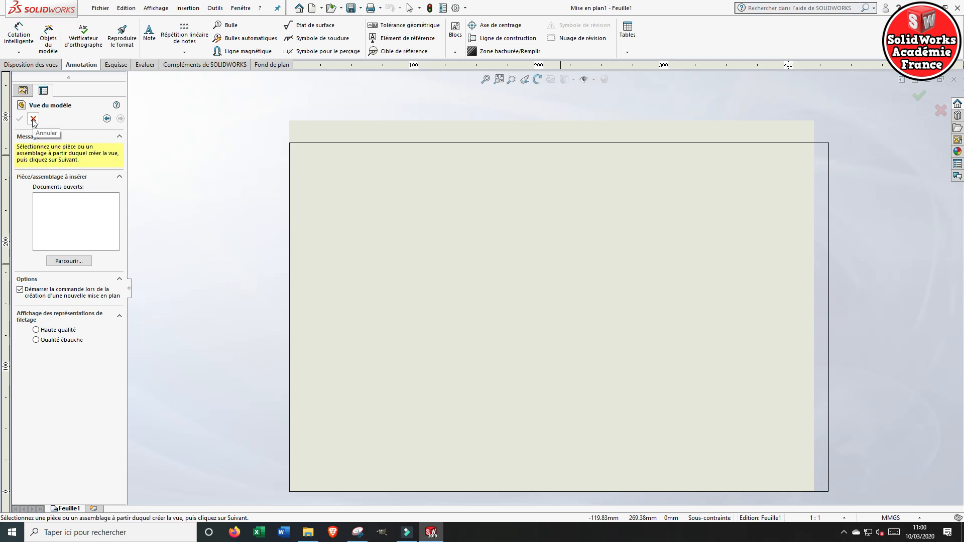
Dismiss the model view insertion and open the sheet format of Feuille1 for editing.
click(33, 119)
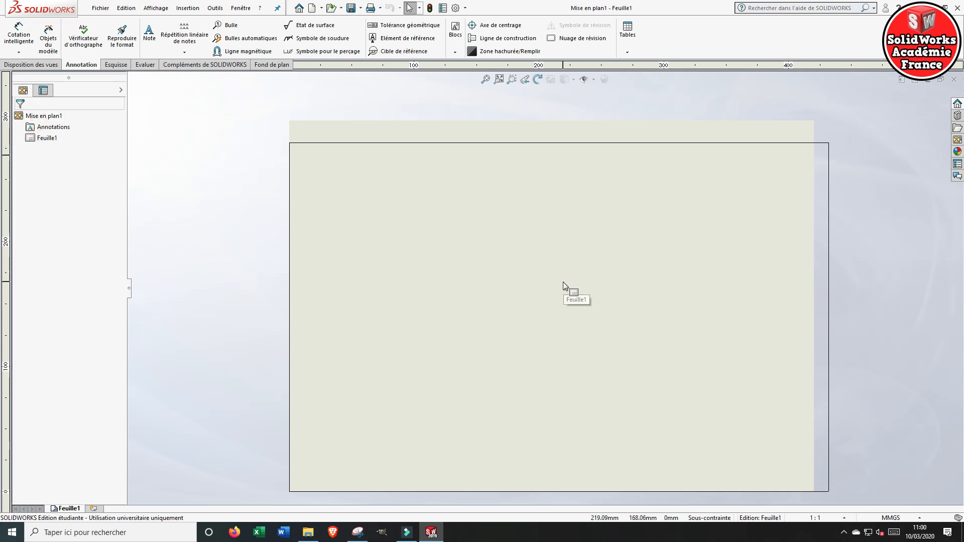
right_click(509, 230)
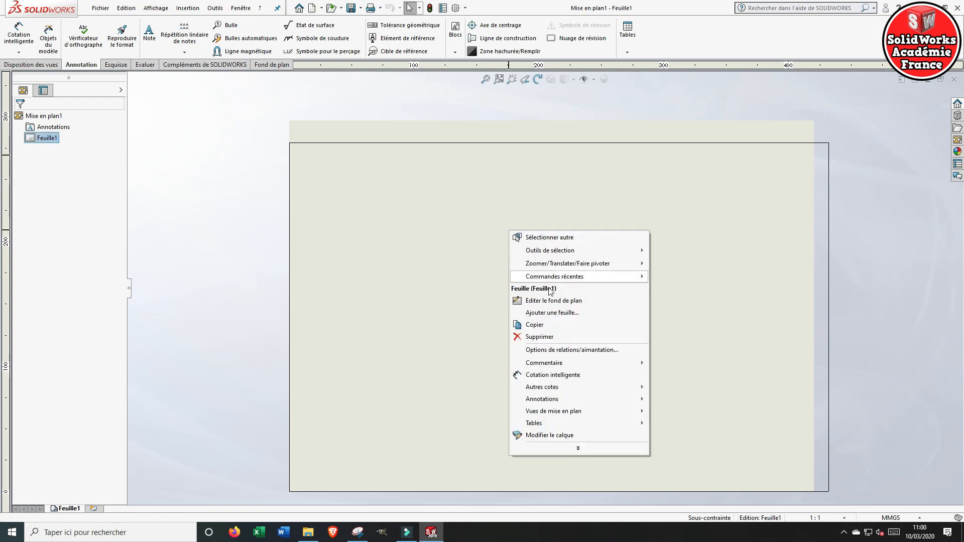
click(551, 302)
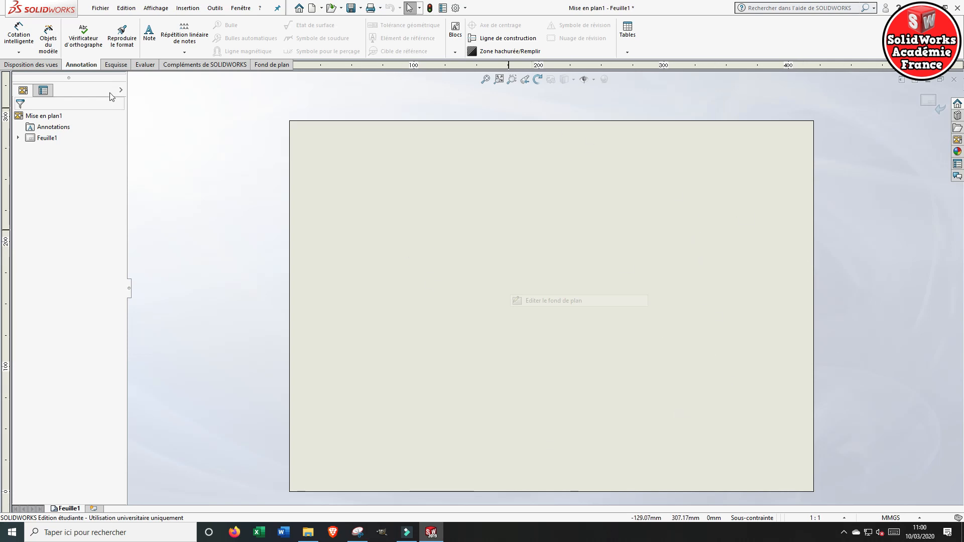
Sketch a corner rectangle about 372 mm wide and 256 mm high inside the sheet edges as the drawing border.
click(116, 65)
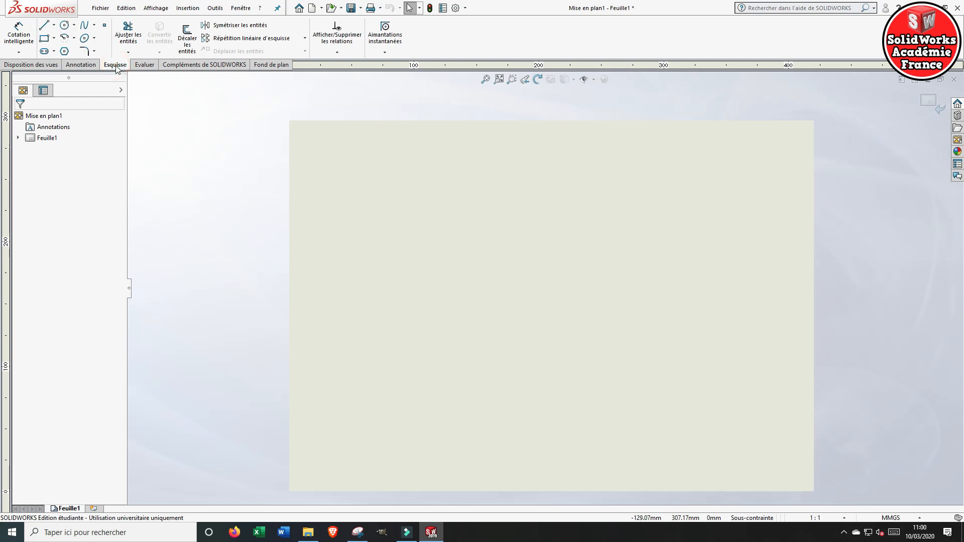
click(43, 40)
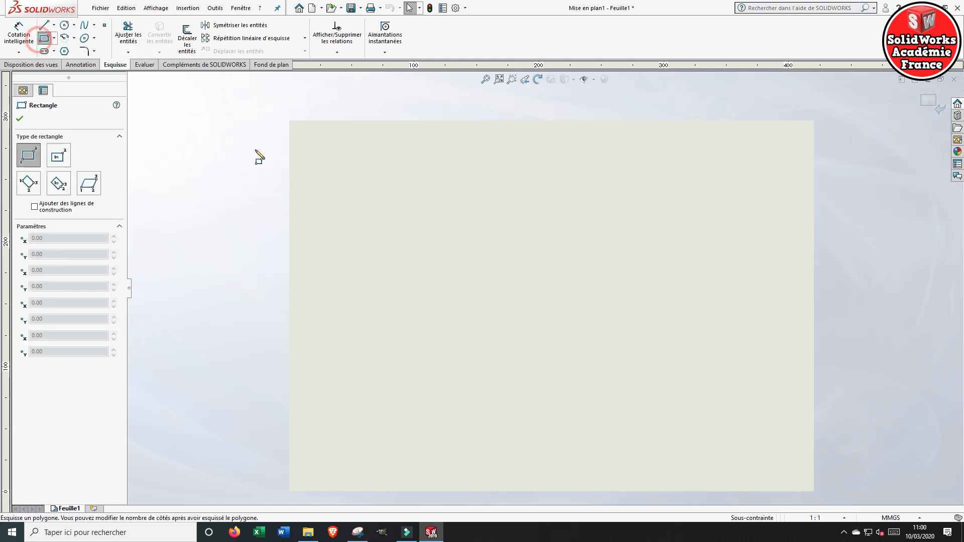
click(319, 467)
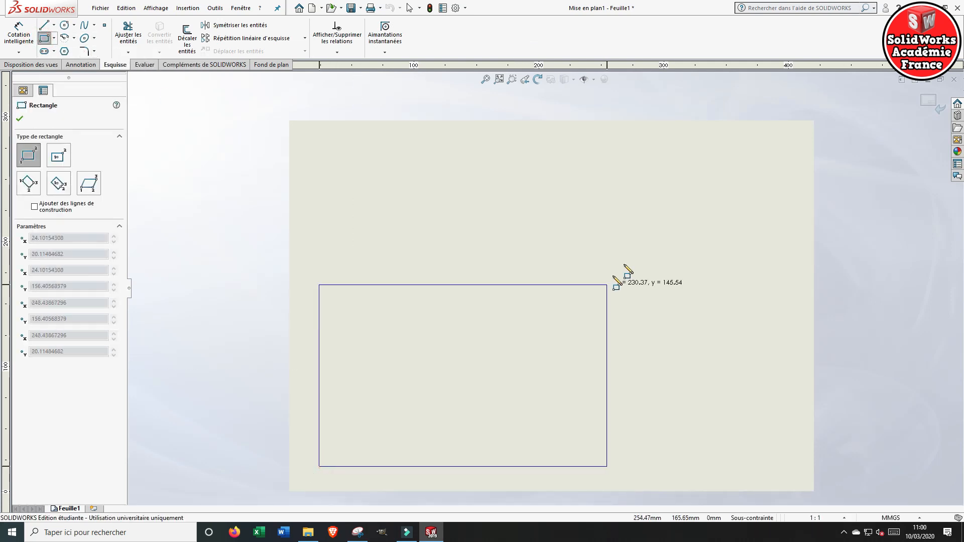
click(784, 147)
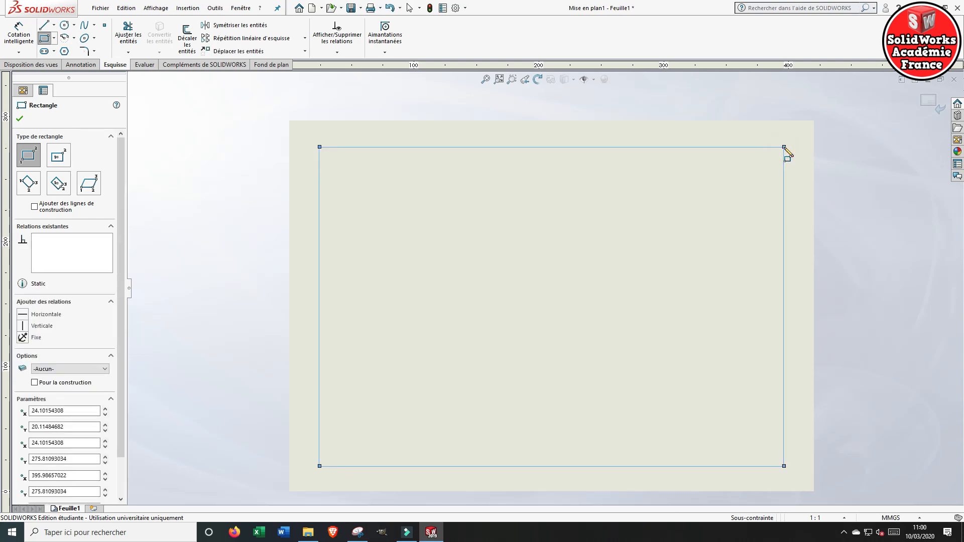
key(Escape)
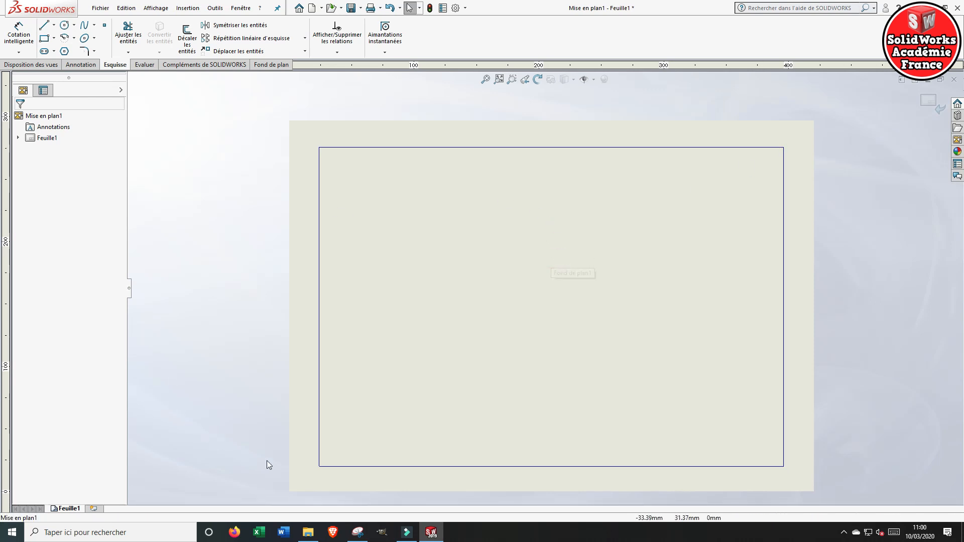
Set the border rectangle's lower-left corner to X 10 and Y 10 mm.
click(320, 467)
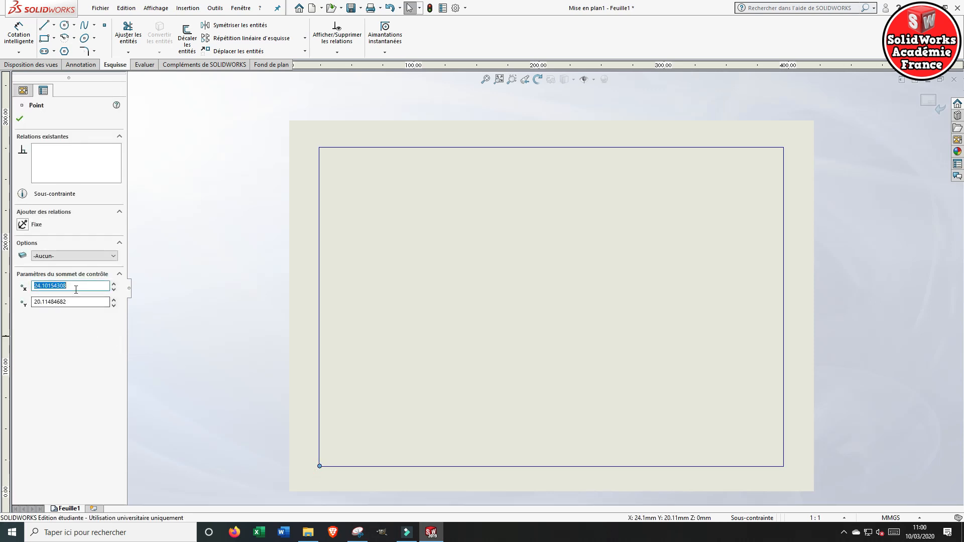
text(10)
drag(75, 302, 6, 302)
text(10)
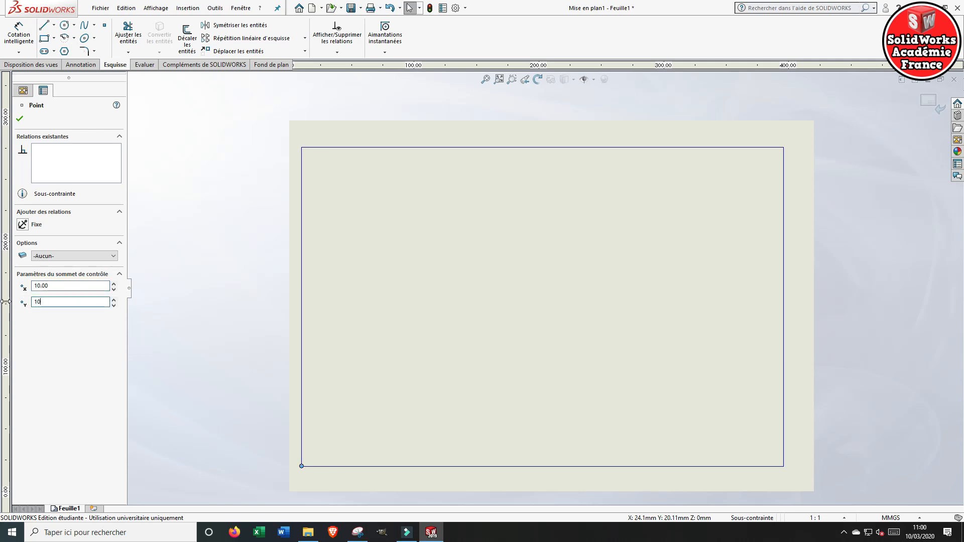
key(Return)
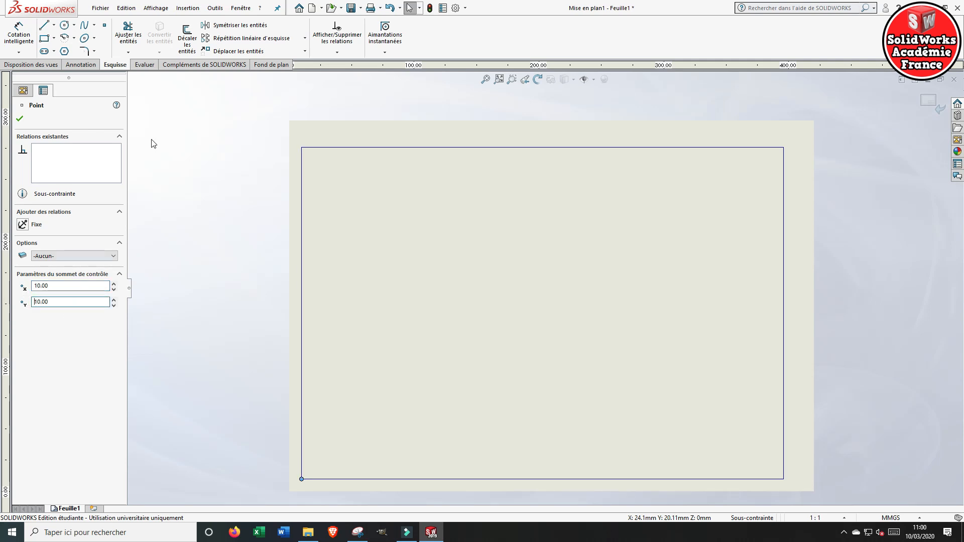
Set the border rectangle's upper-right corner to X 410 and Y 287 mm.
click(784, 148)
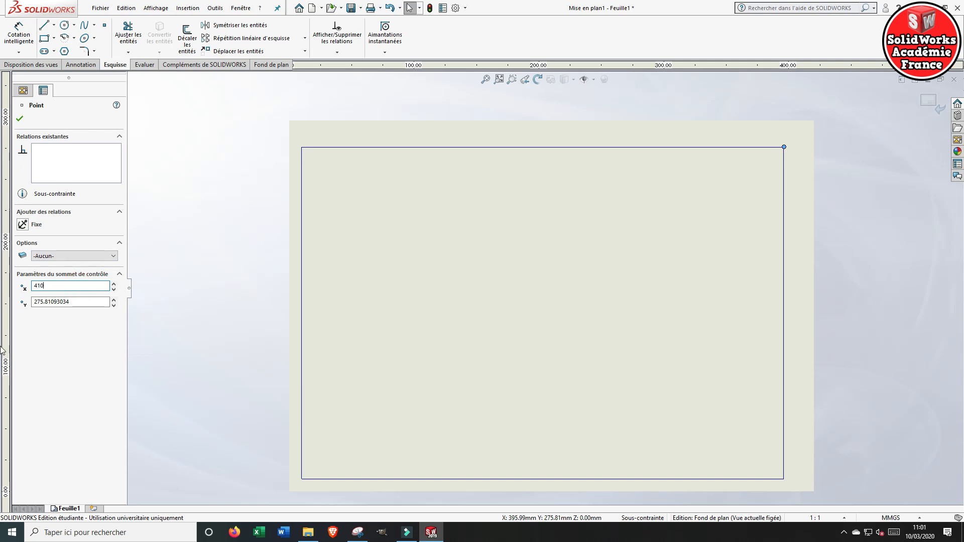
text(410)
click(81, 303)
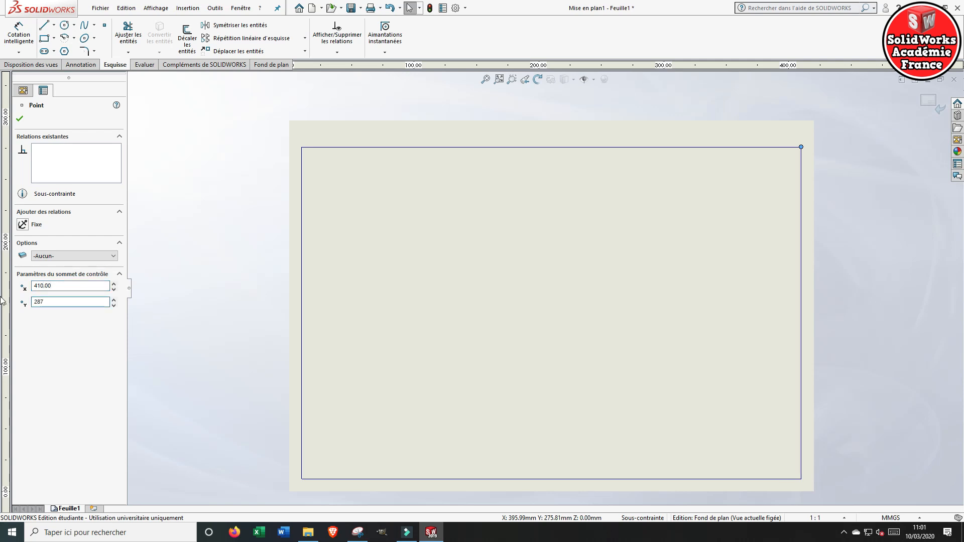
key(Return)
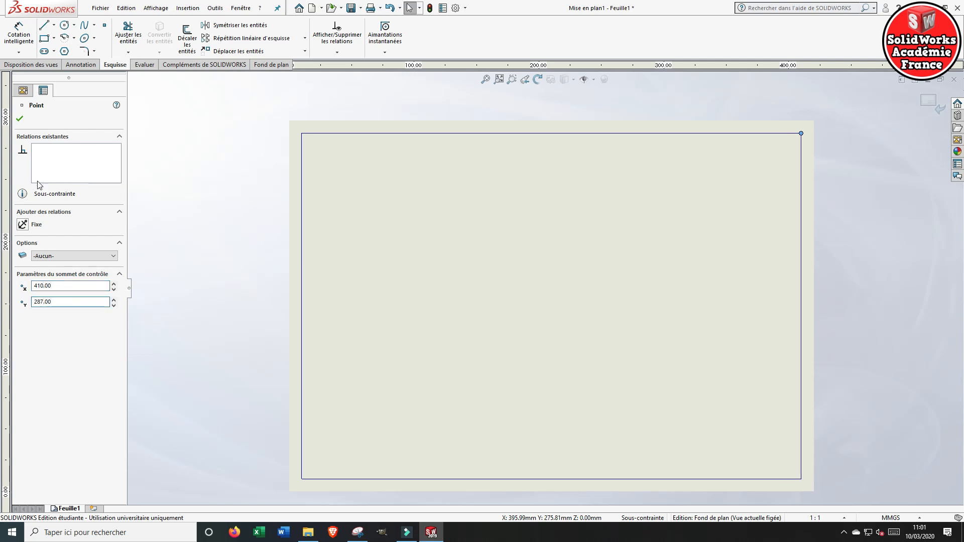
Add a Fix relation to the border's upper-right and lower-left corner points and check the lower-right corner.
click(21, 227)
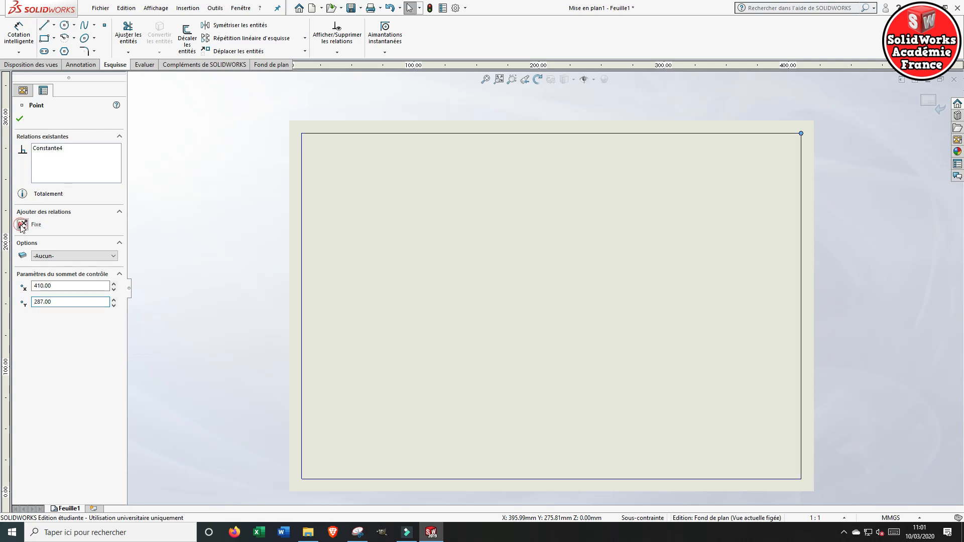
click(243, 347)
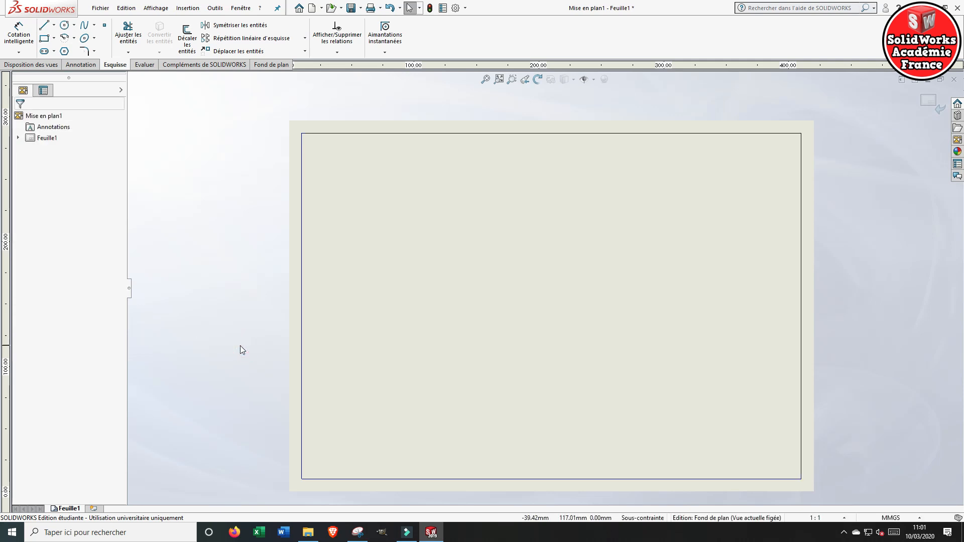
click(301, 479)
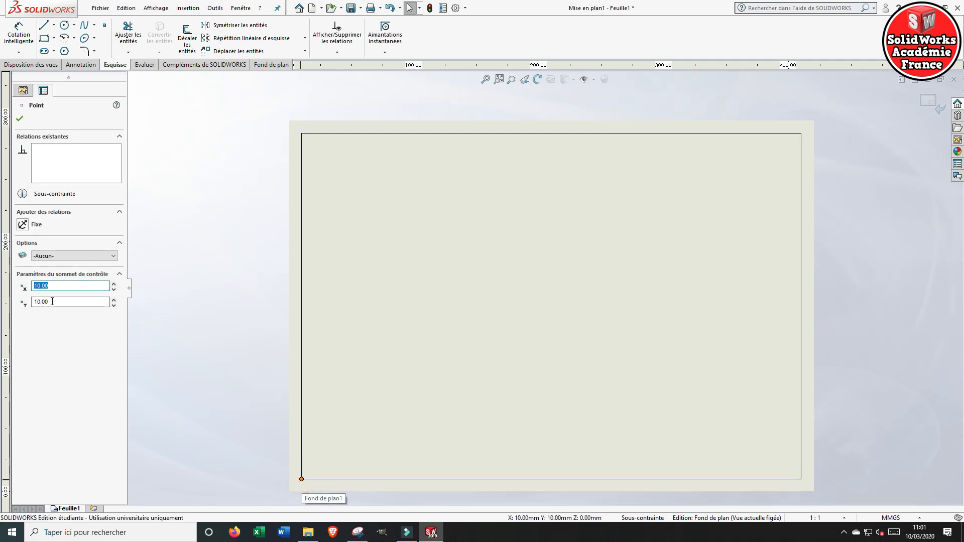
click(22, 225)
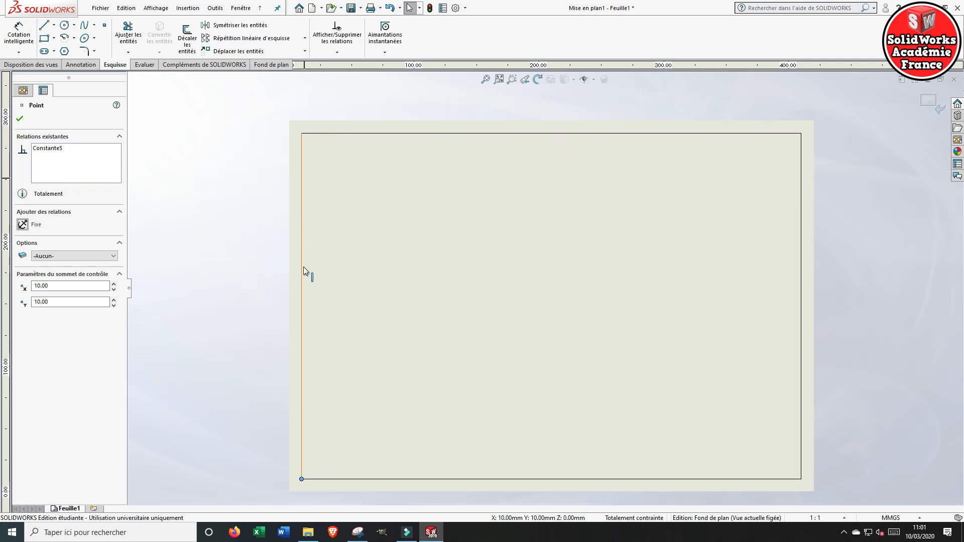
click(760, 372)
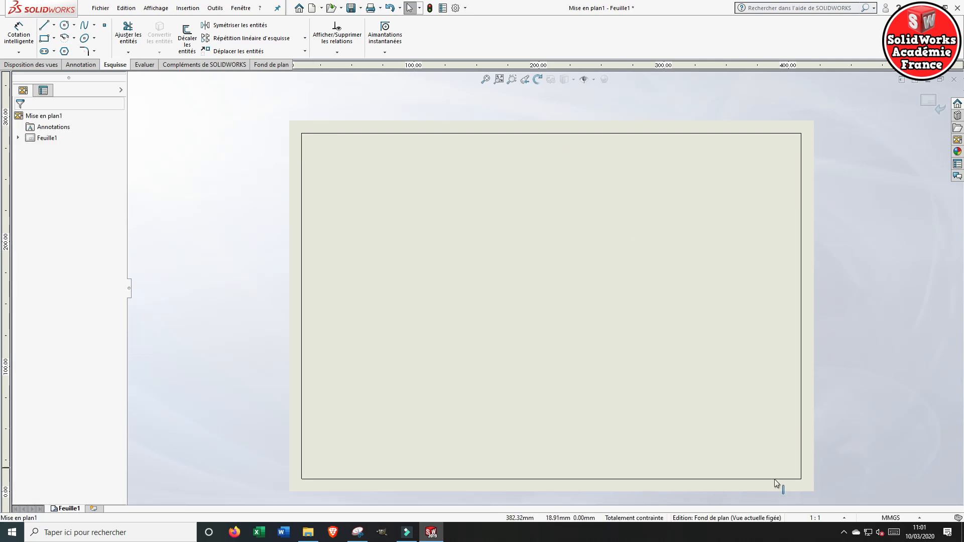
click(801, 478)
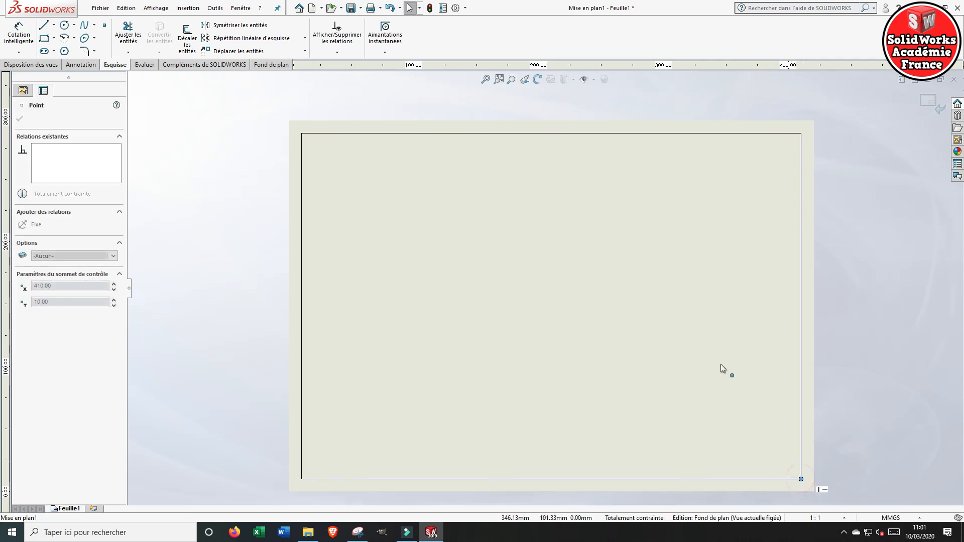
click(567, 320)
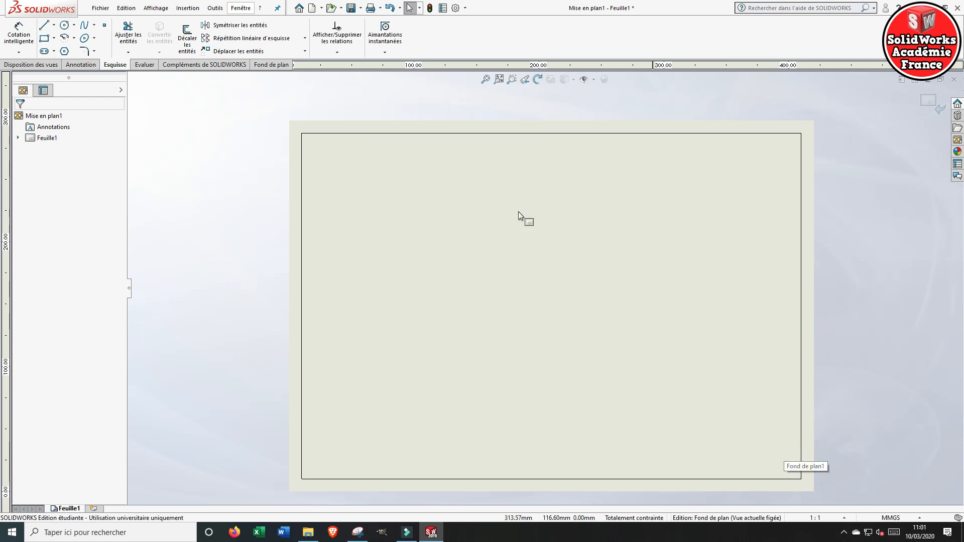
Outline a title block in the border's lower-right corner with a horizontal line about 176 mm long and a vertical line about 27 mm long.
click(46, 29)
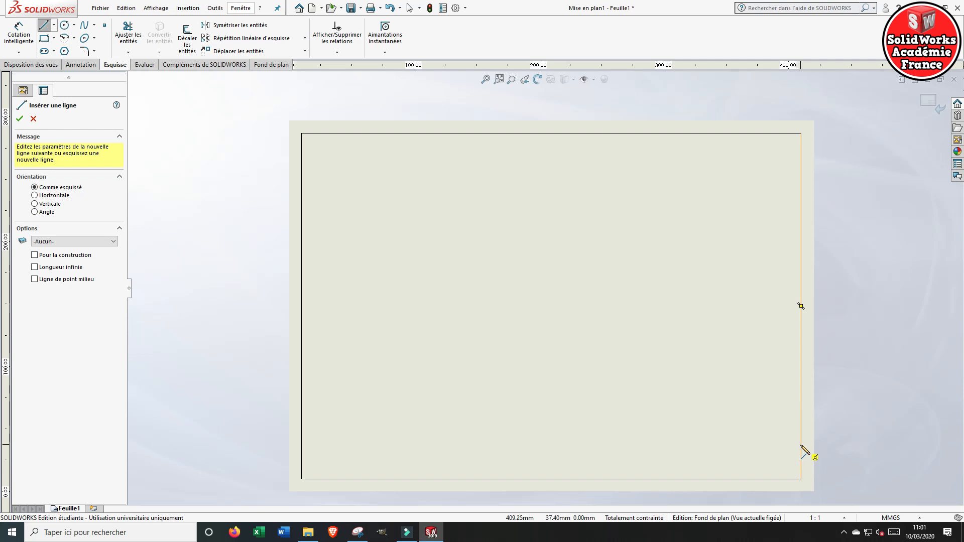
click(802, 445)
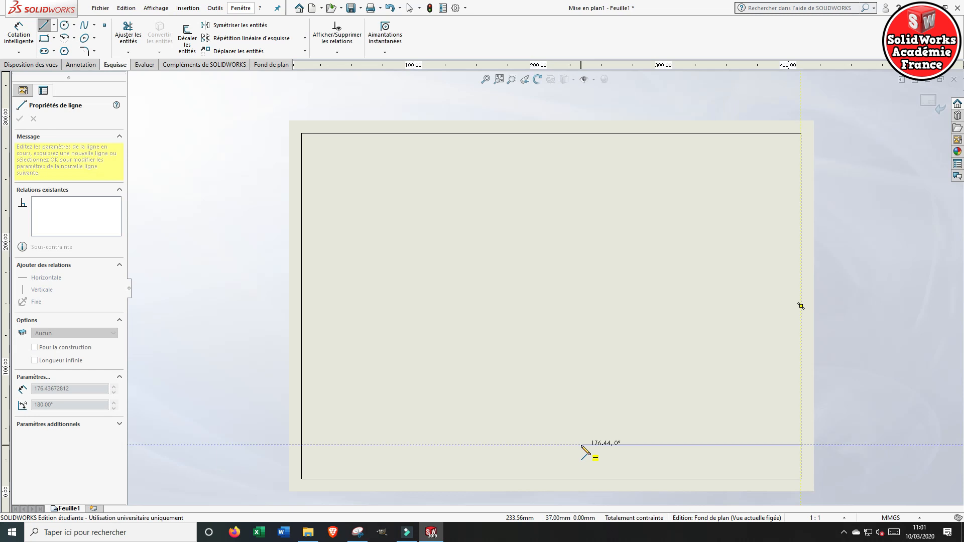
click(581, 445)
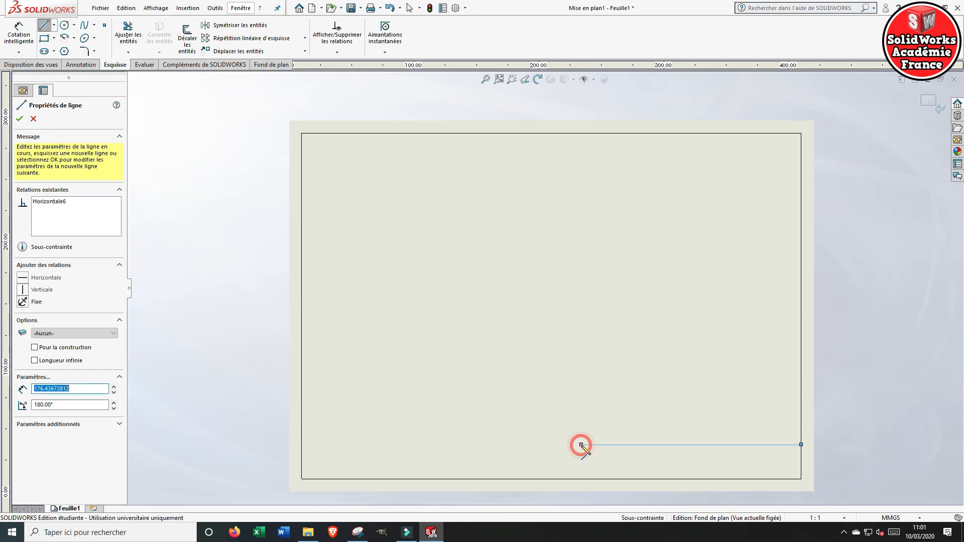
click(581, 479)
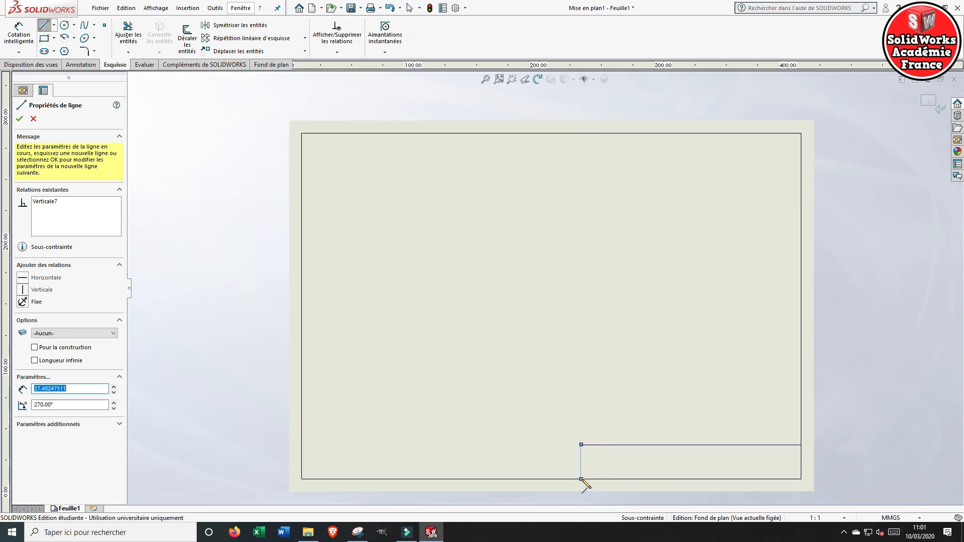
key(Escape)
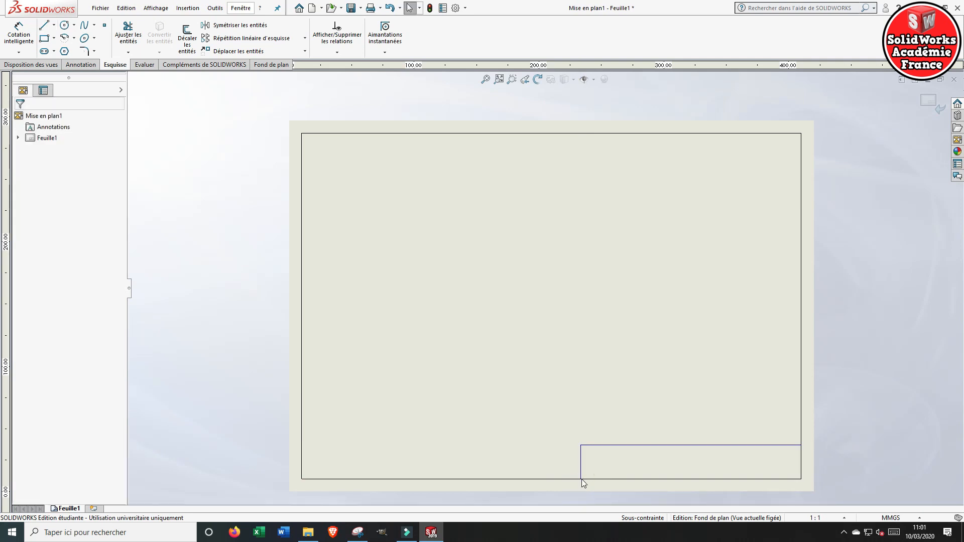
Draw two full-height vertical divider lines in the title block, one near its left end and one near its right end.
click(46, 26)
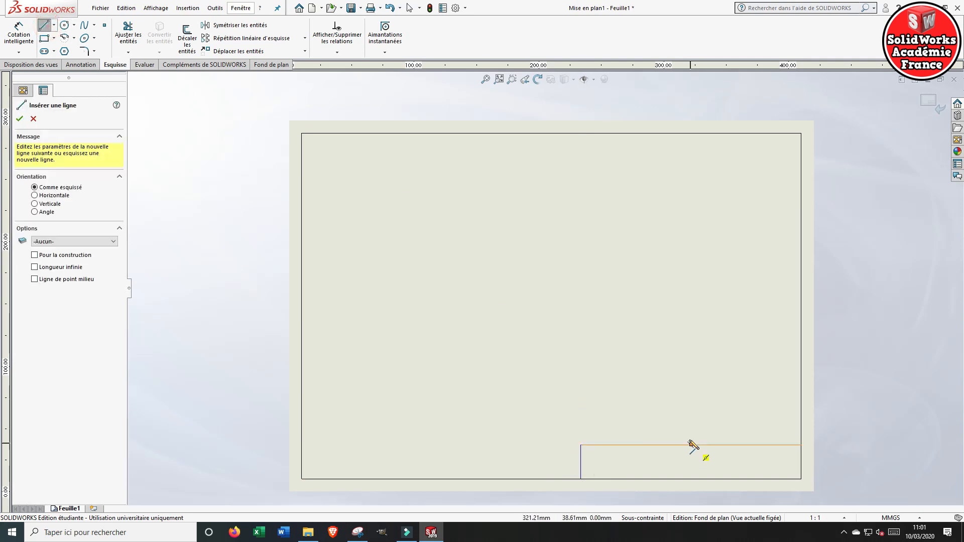
click(617, 445)
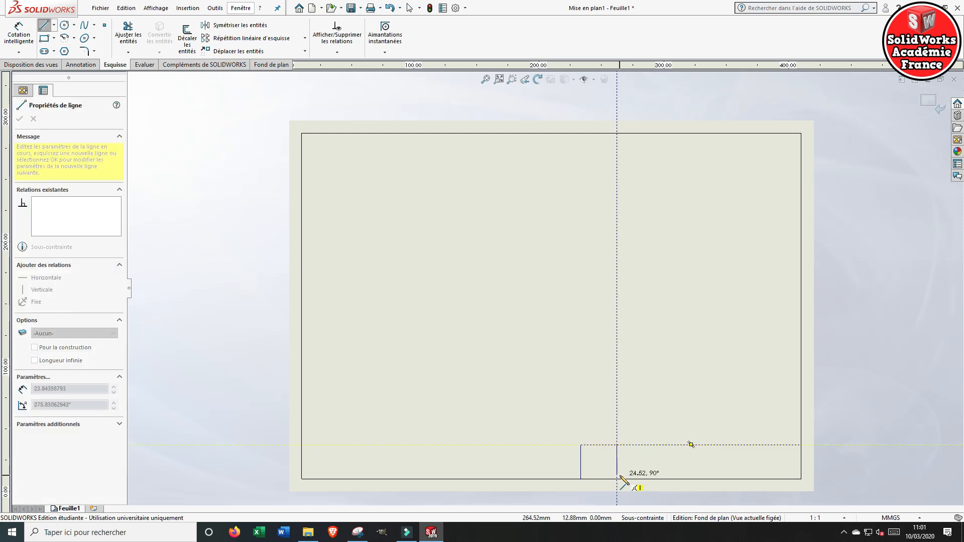
click(617, 479)
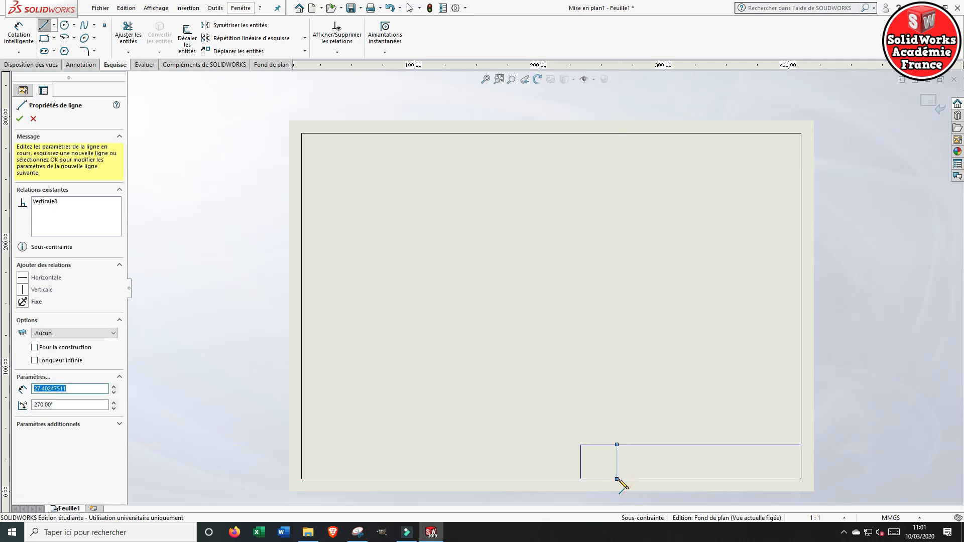
key(Escape)
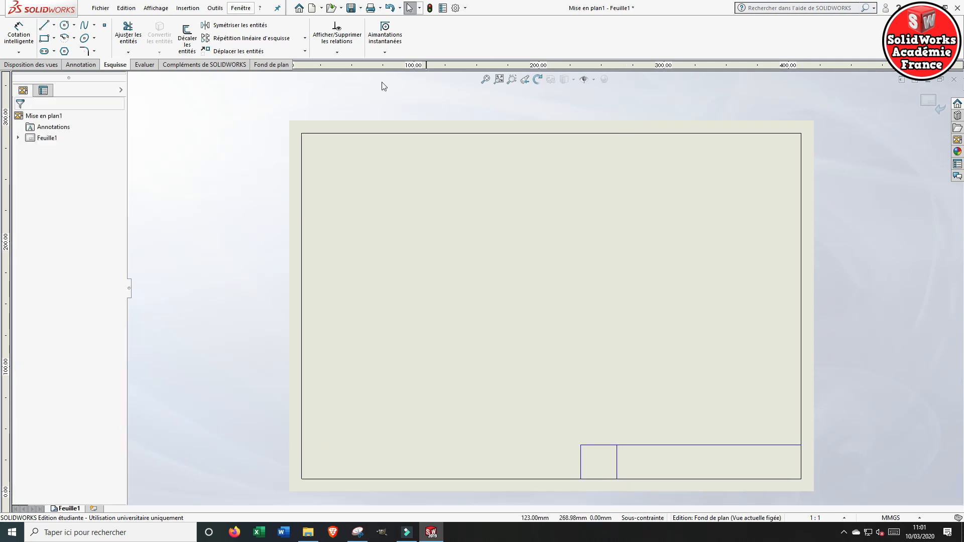
click(44, 25)
click(754, 445)
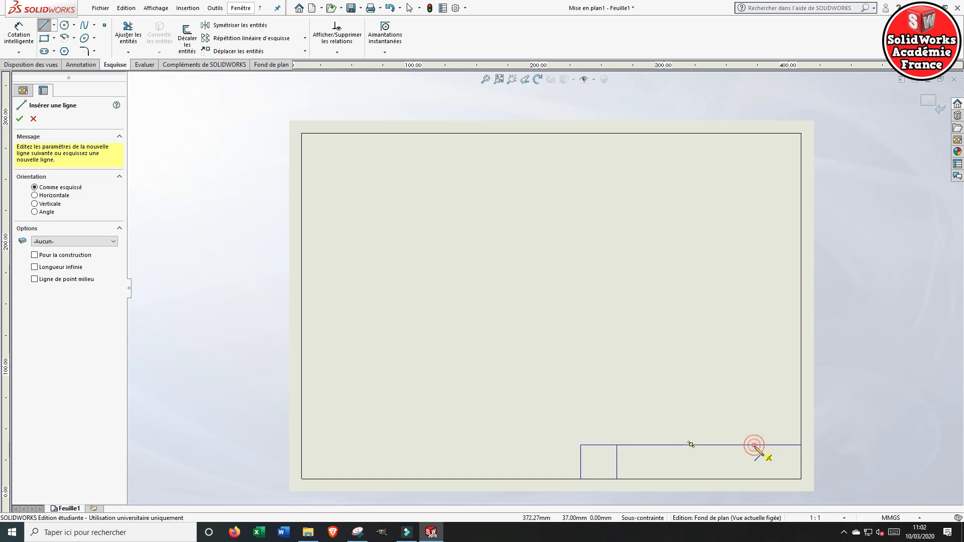
click(754, 479)
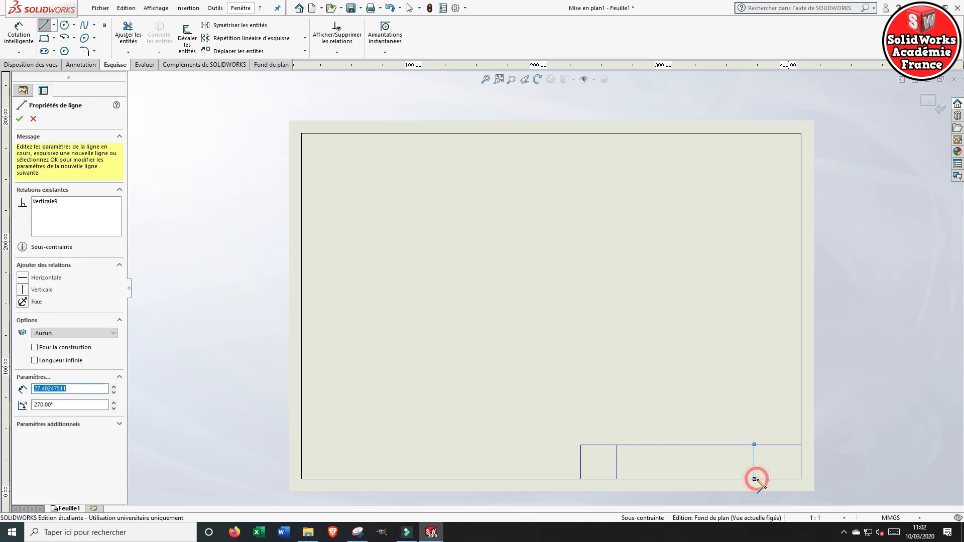
key(Escape)
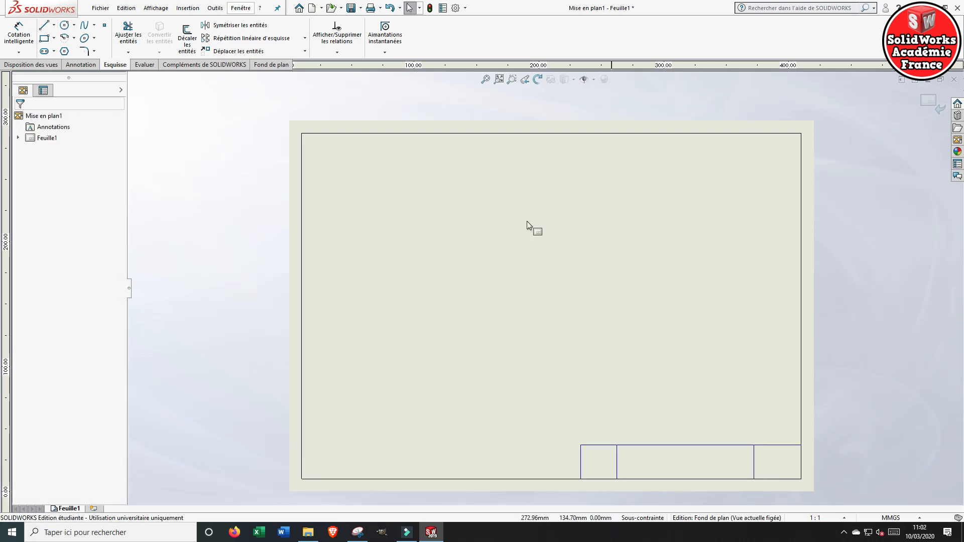
Draw a horizontal divider line about 176 mm long across the full width of the title block, near its lower edge.
click(49, 28)
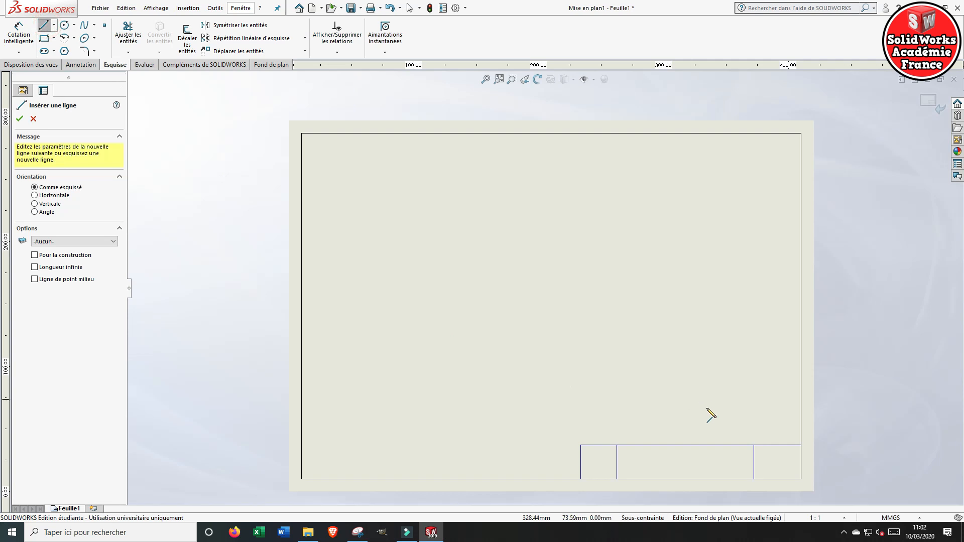
click(581, 470)
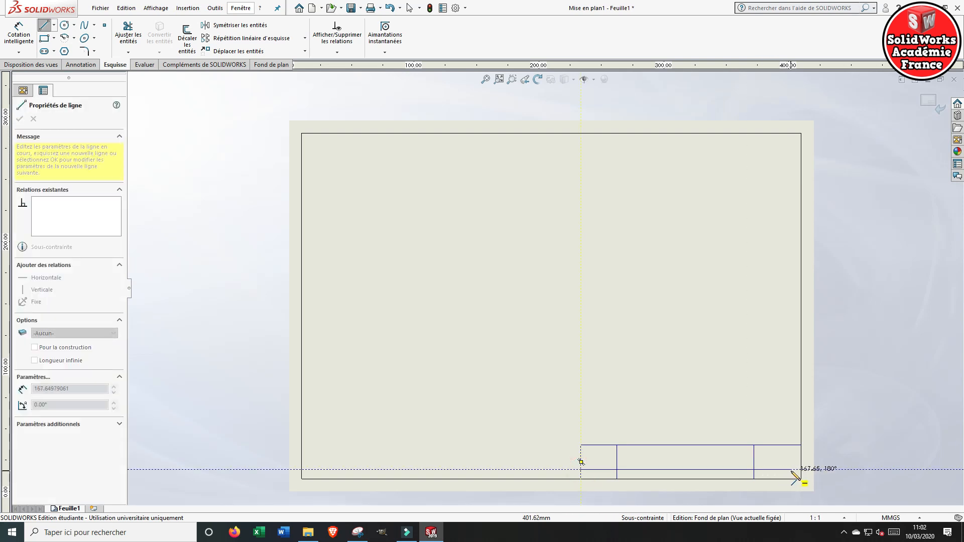
click(801, 470)
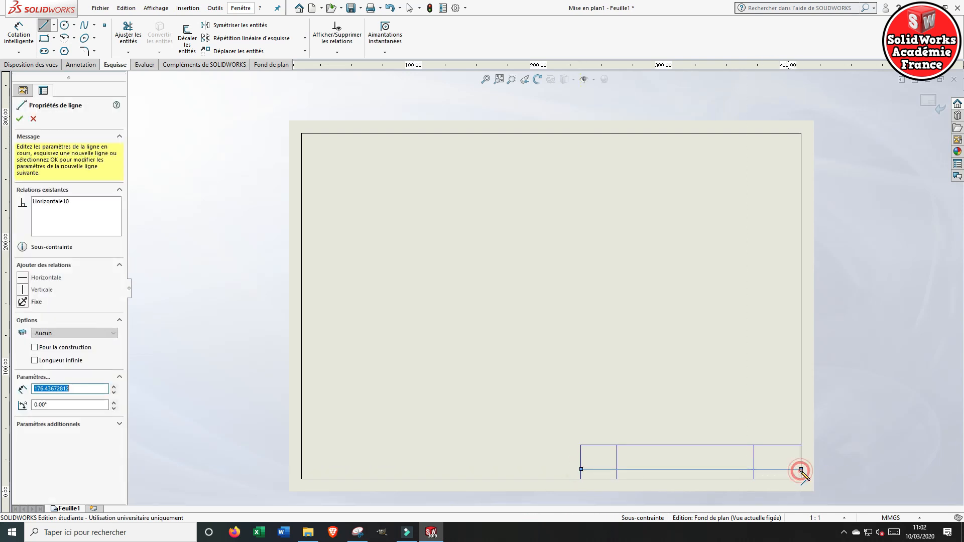
key(Escape)
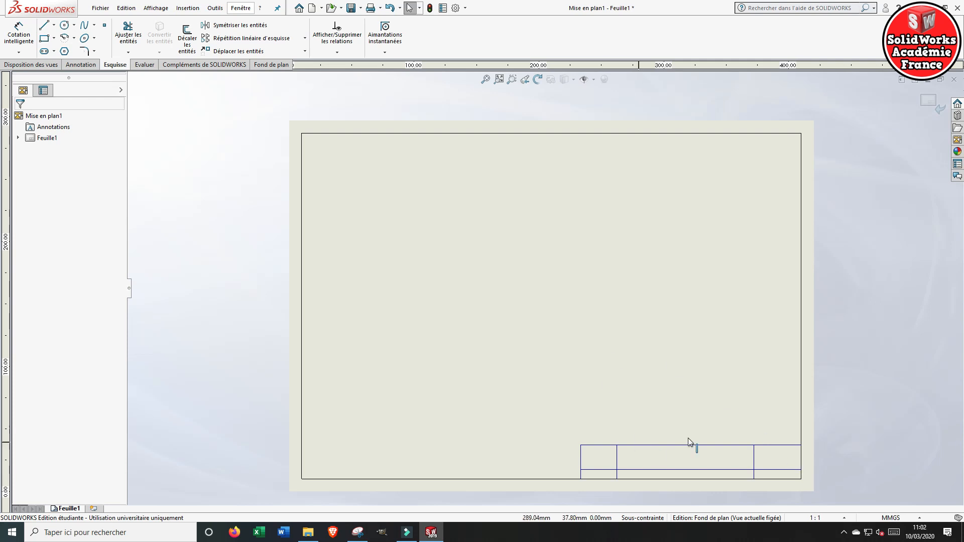
Dimension the title block's upper line and set its length to 170 mm.
click(19, 35)
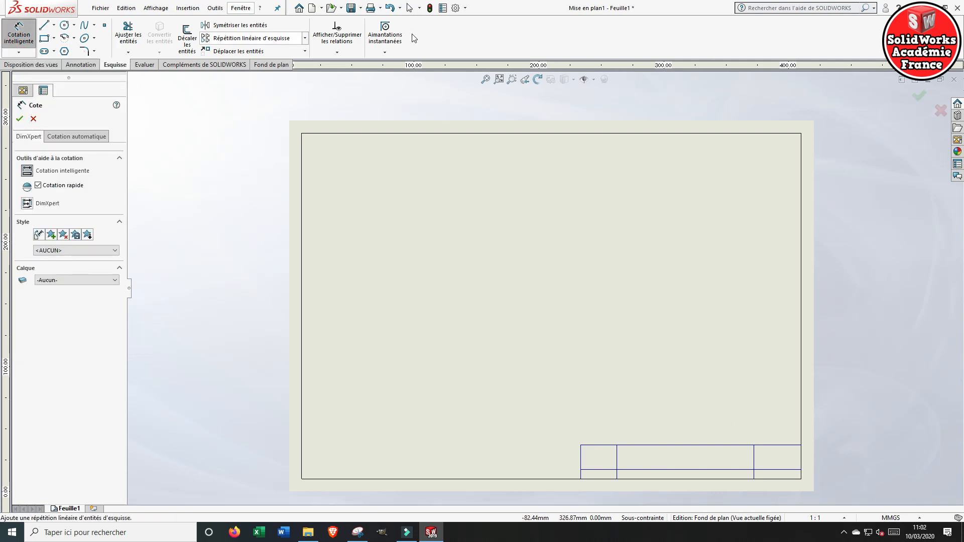
click(684, 445)
click(680, 395)
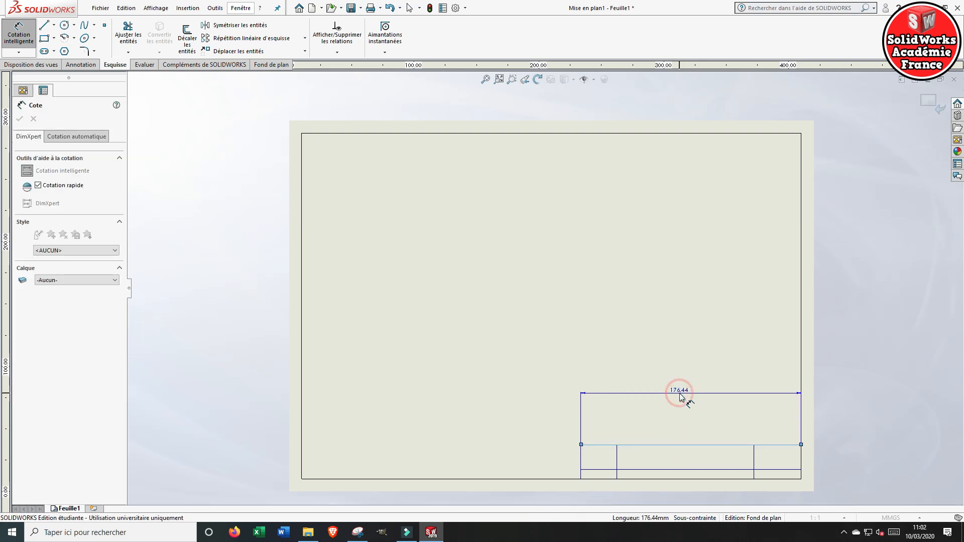
text(170)
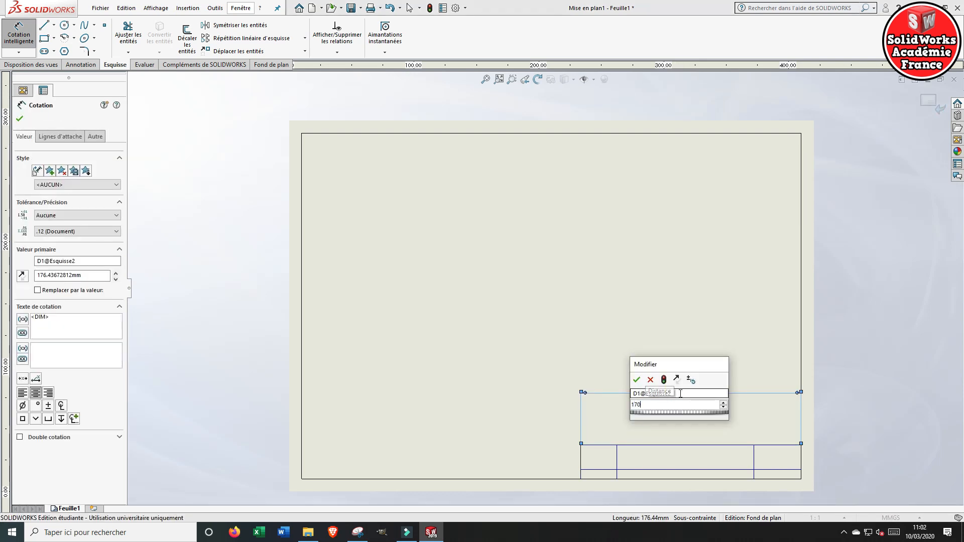
key(Return)
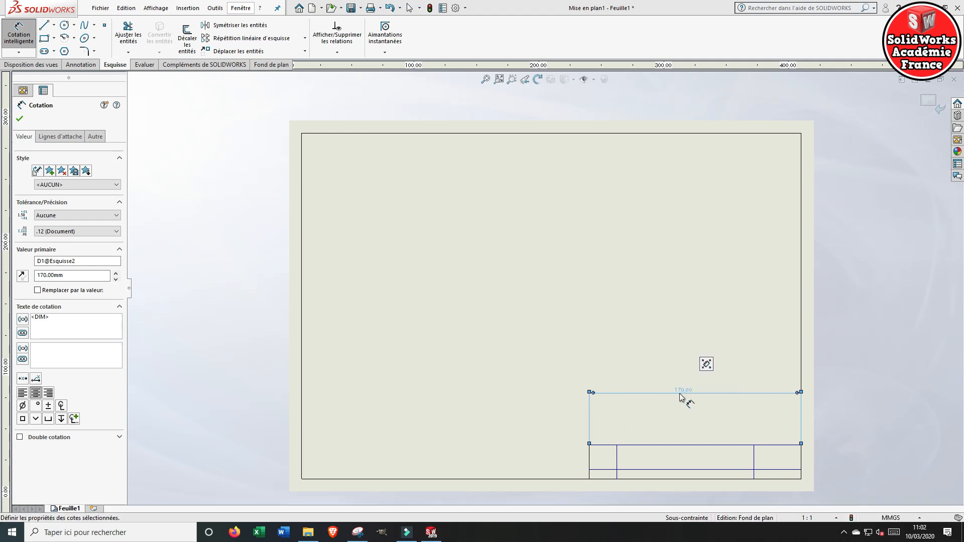
Dimension the title block's height from the border's lower line to its upper line and set it to 30 mm.
click(605, 483)
click(599, 446)
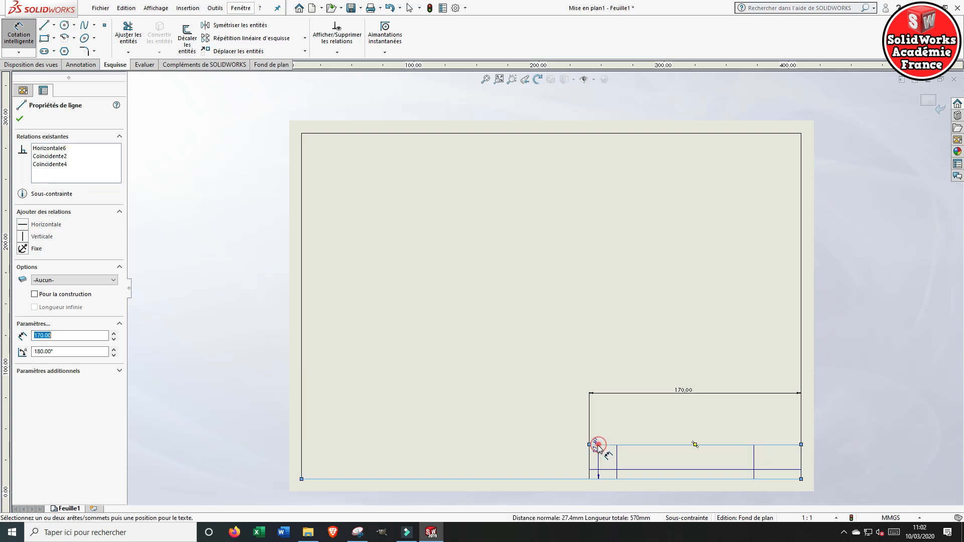
click(551, 456)
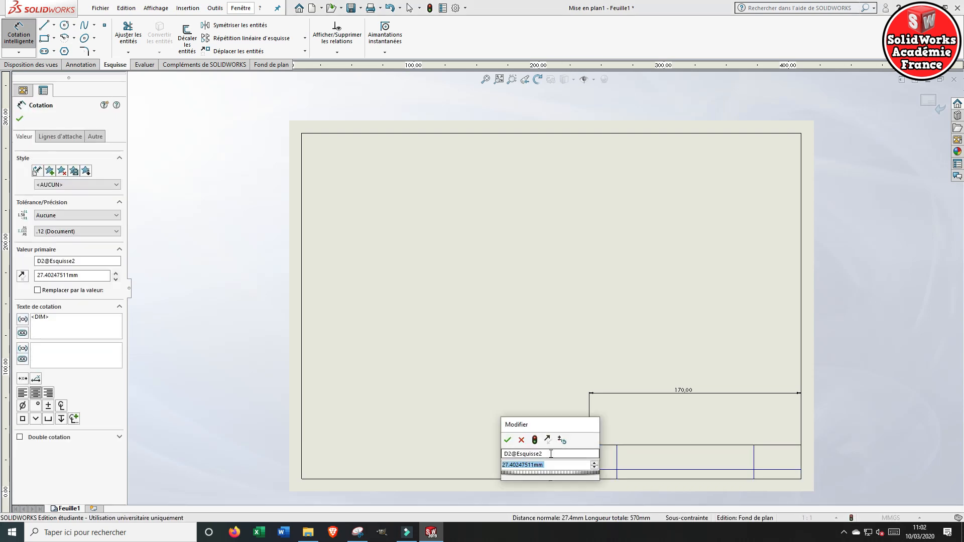
text(30)
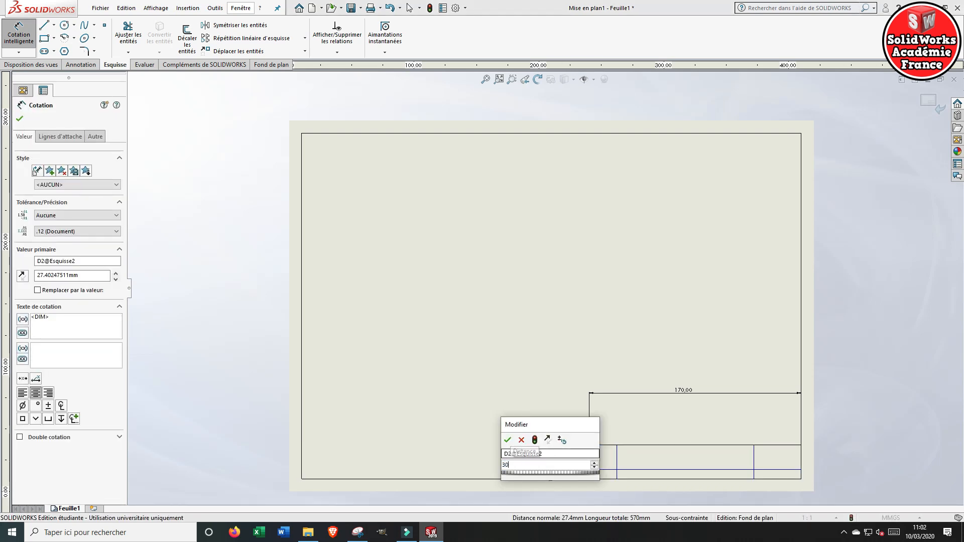
click(508, 440)
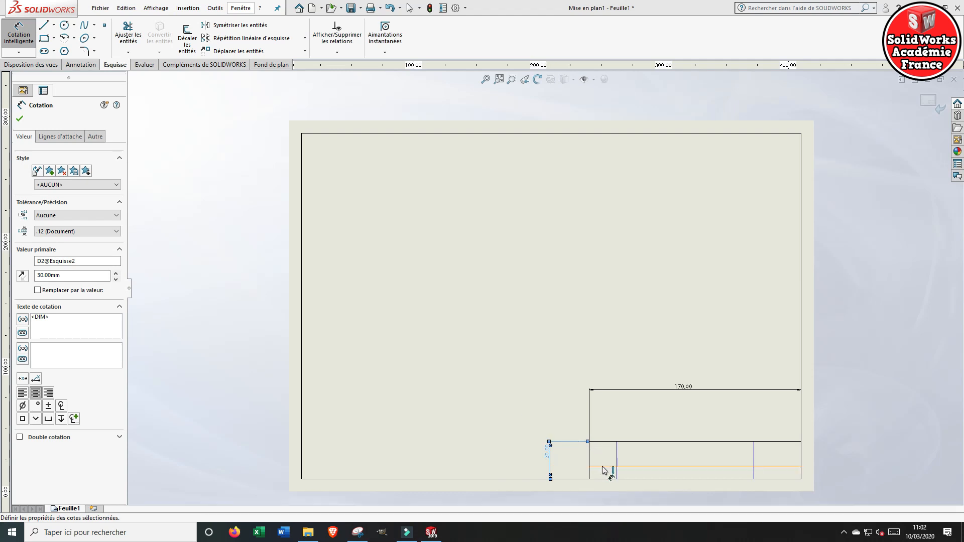
Dimension the title block's upper row between the top line and the horizontal divider, setting its height to 20 mm.
click(606, 443)
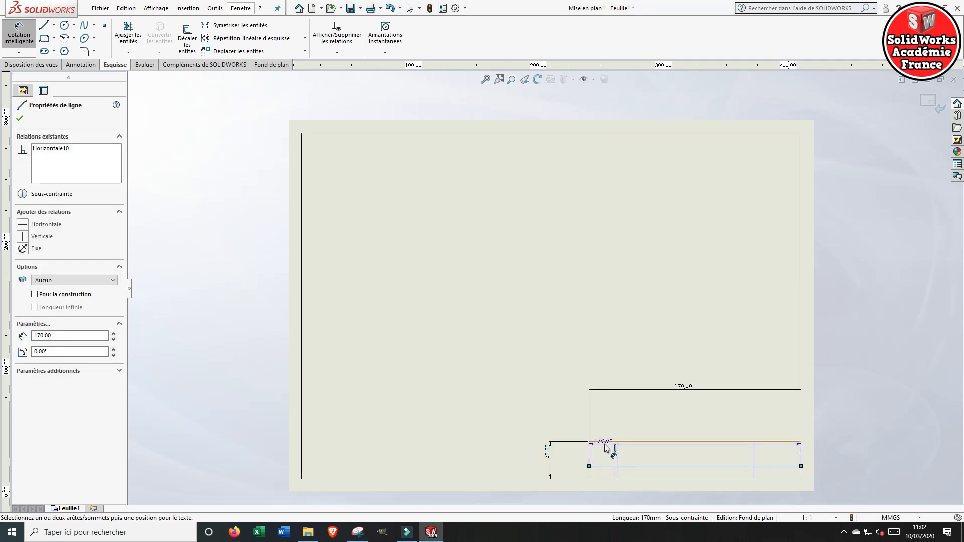
click(604, 443)
click(566, 451)
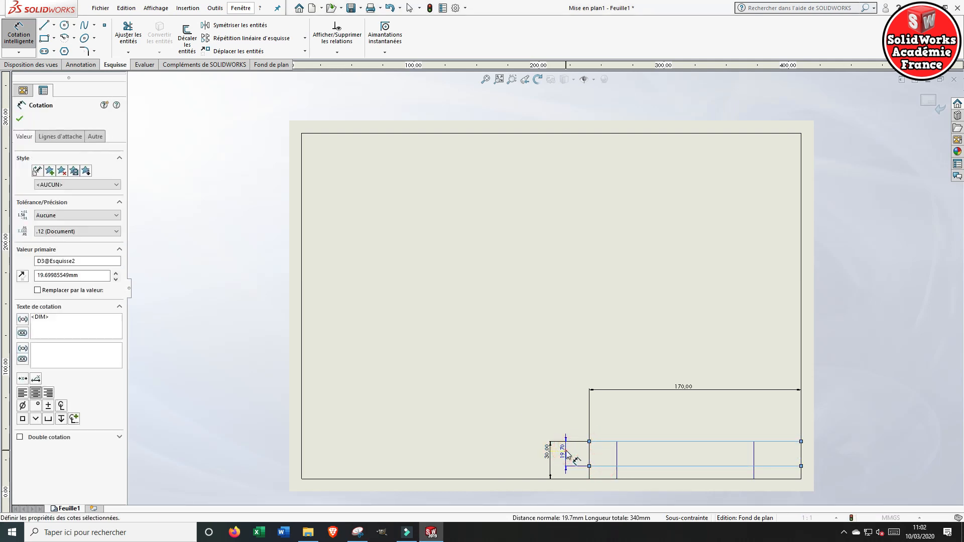
text(20)
key(Return)
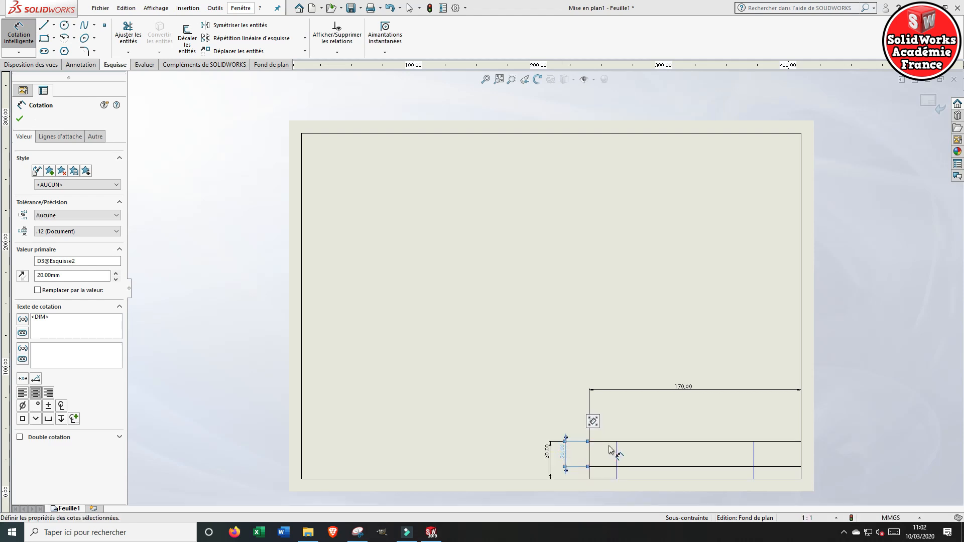
Dimension the left column between the title block's left edge and the first vertical divider, setting its width to 50 mm.
click(615, 455)
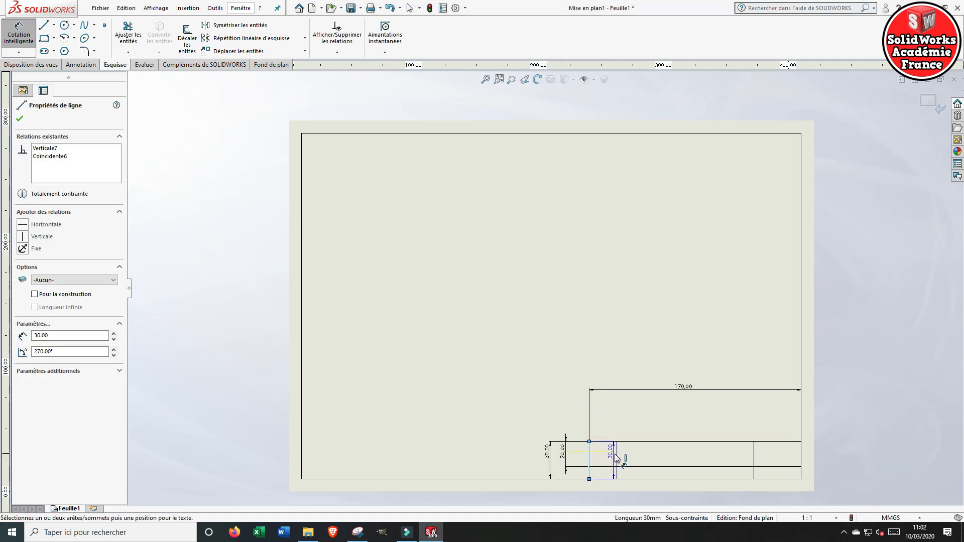
click(616, 455)
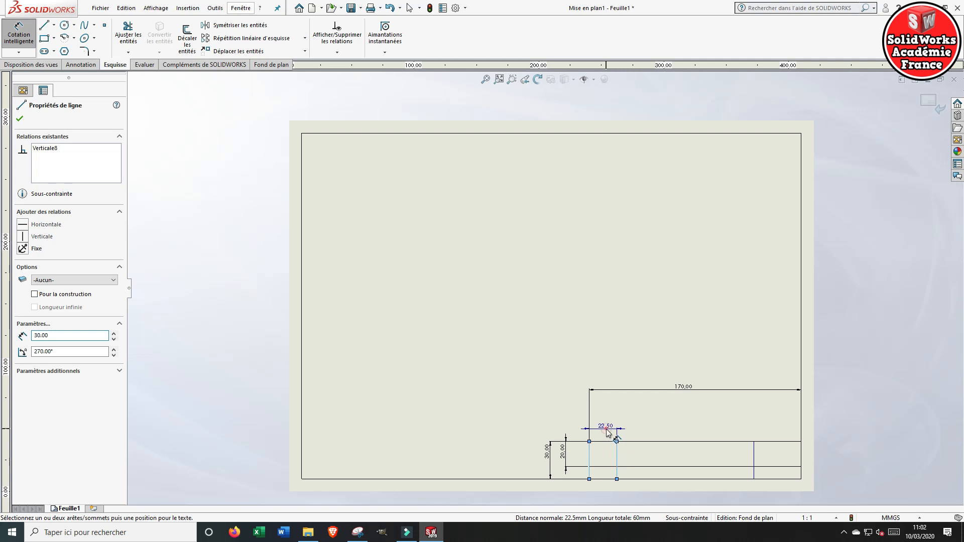
click(606, 429)
text(50)
key(Return)
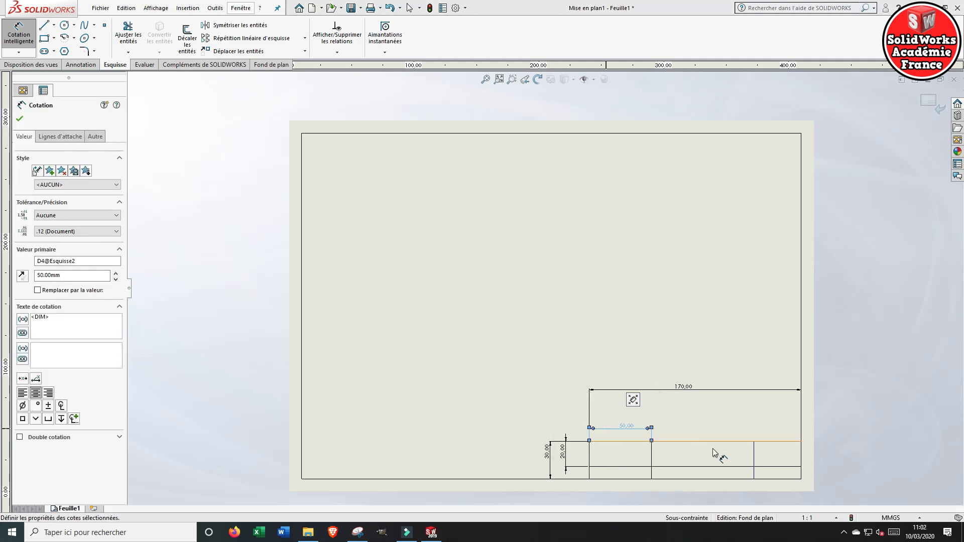
Dimension the right column between the second vertical divider and the border's right edge, setting its width to 50 mm.
click(753, 457)
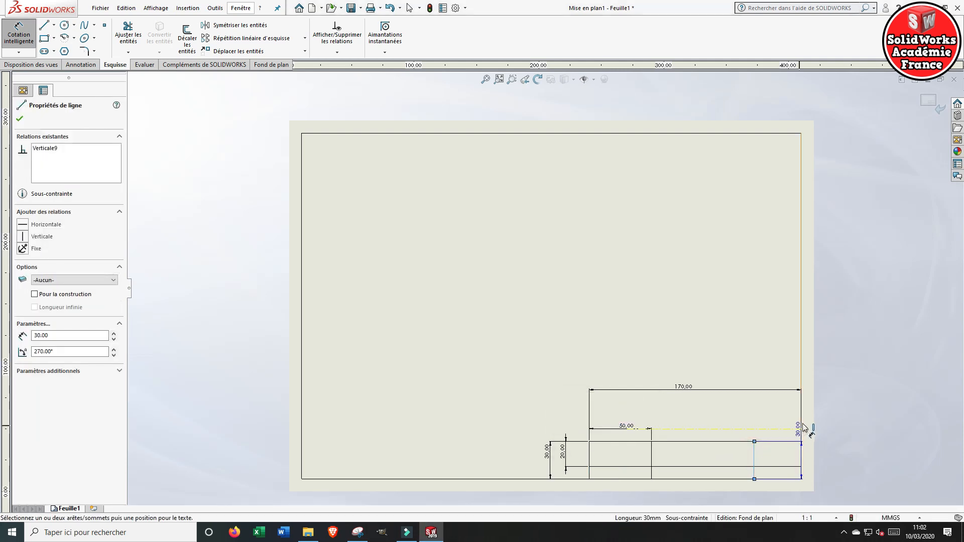
click(802, 426)
click(758, 416)
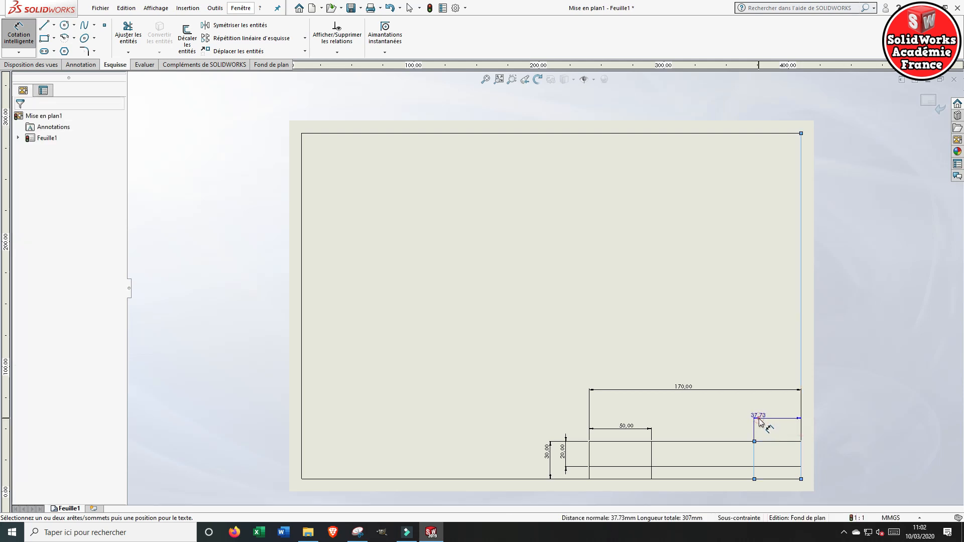
text(50)
key(Return)
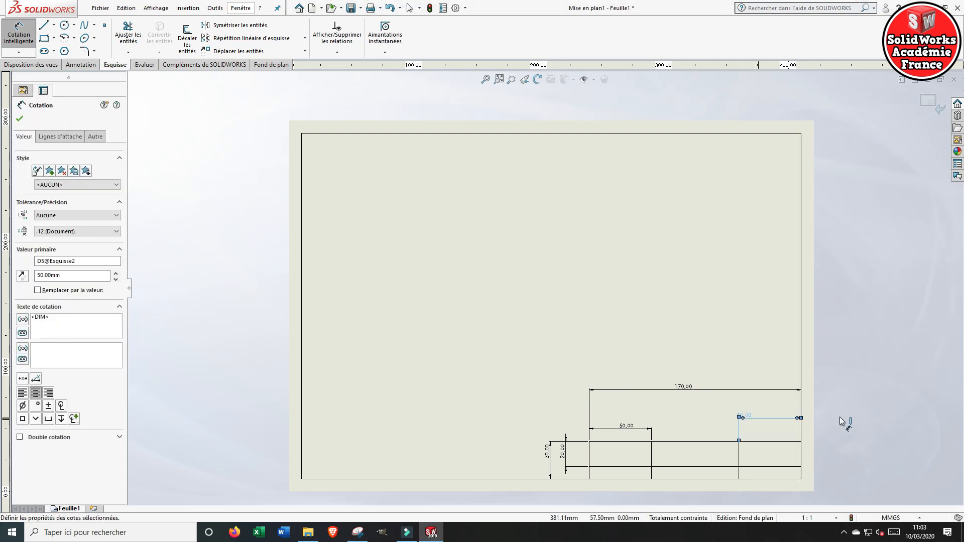
key(Escape)
Delete all five dimensions of the title block: overall width, overall height, upper row height and both column widths.
click(683, 390)
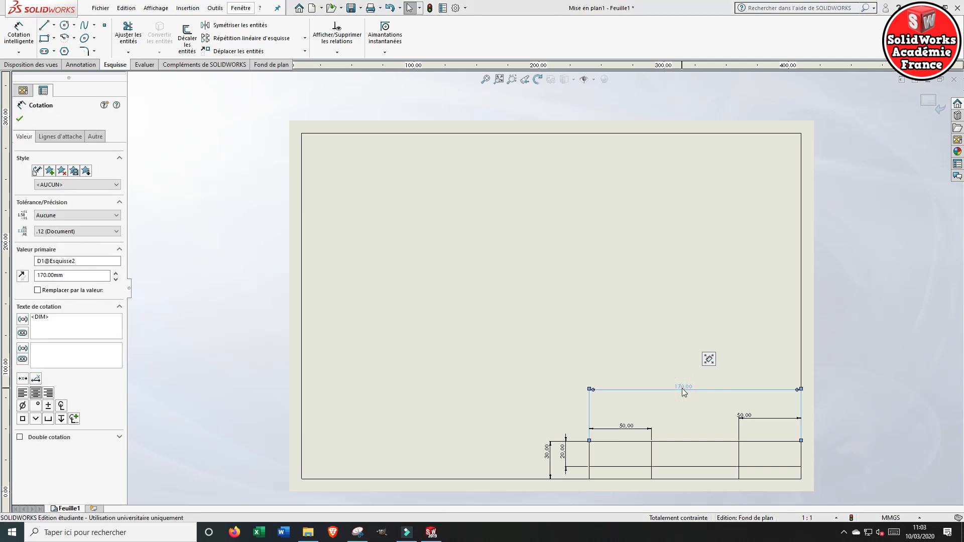
key(Delete)
click(625, 428)
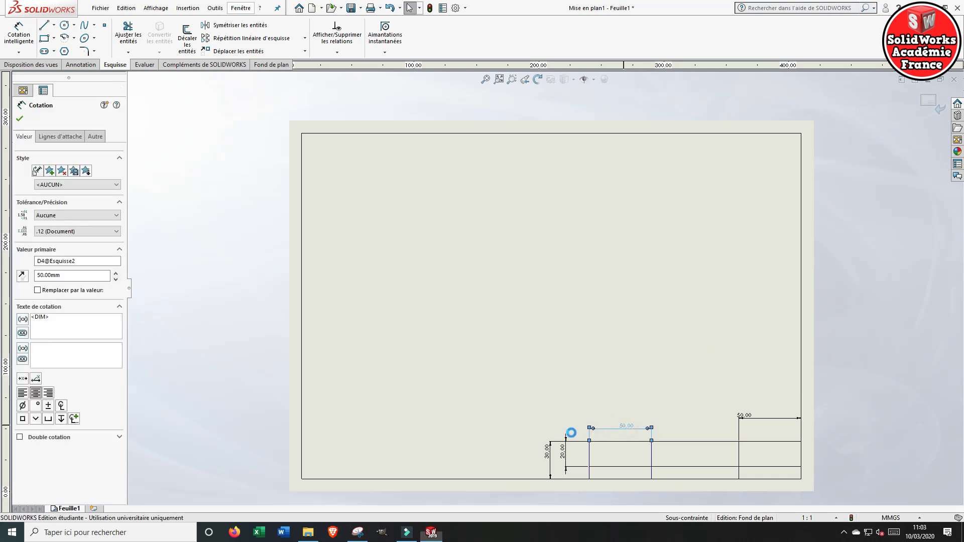
key(Delete)
click(562, 451)
key(Delete)
click(547, 452)
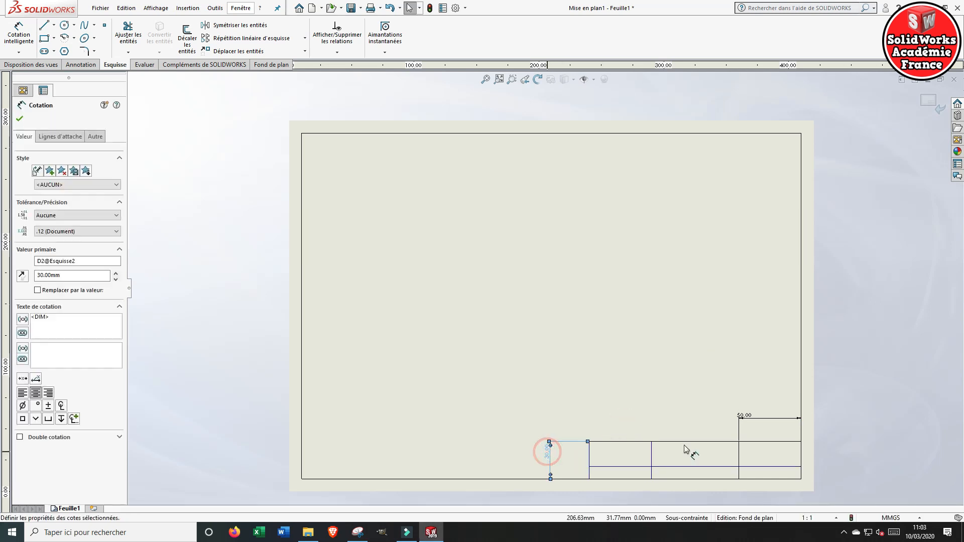
key(Delete)
click(743, 416)
key(Delete)
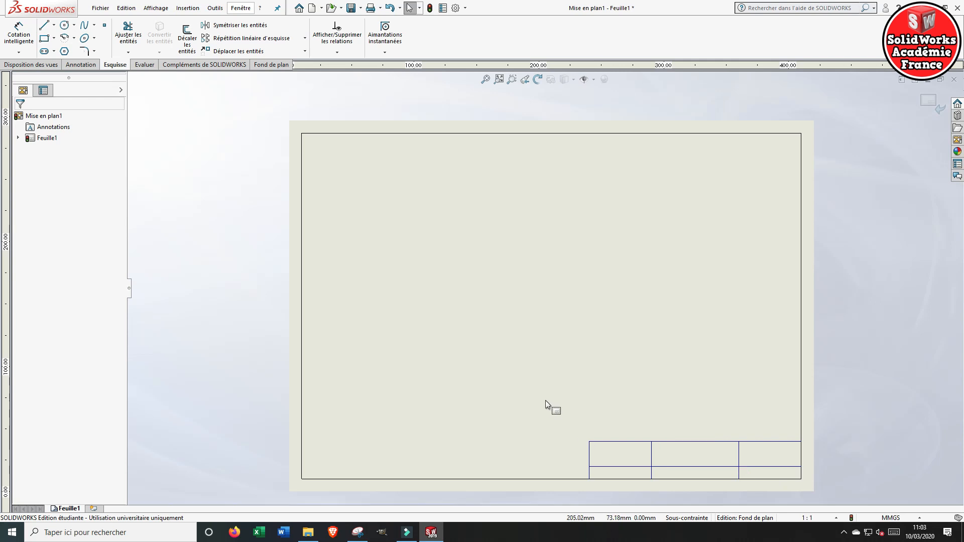
Add a Fix relation to all five title block lines and check the upper-left corner point and the left divider.
drag(545, 400, 821, 484)
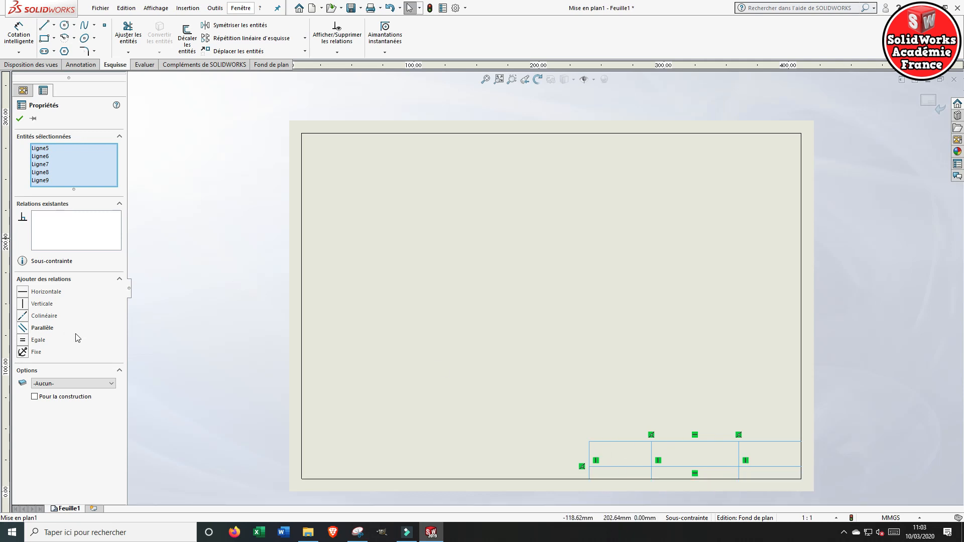
click(23, 352)
click(20, 119)
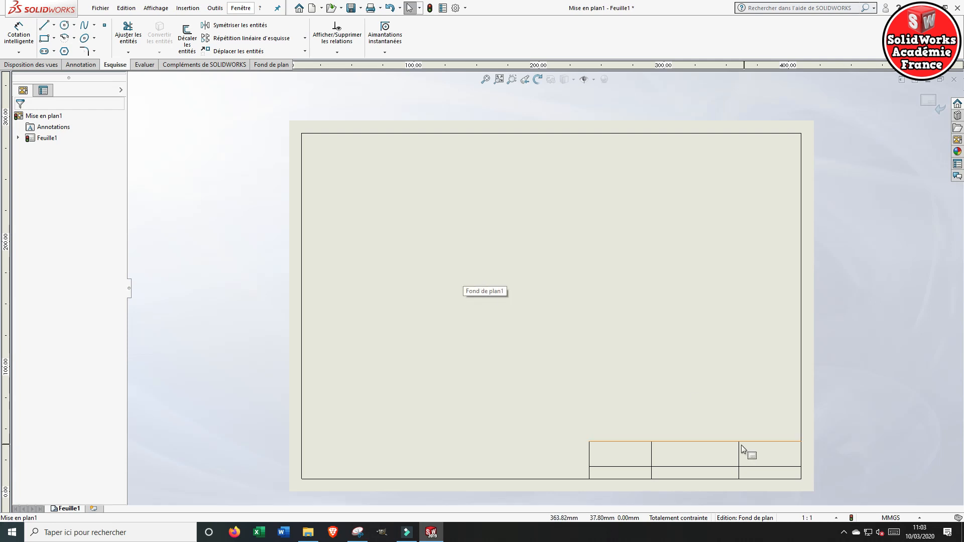
click(589, 442)
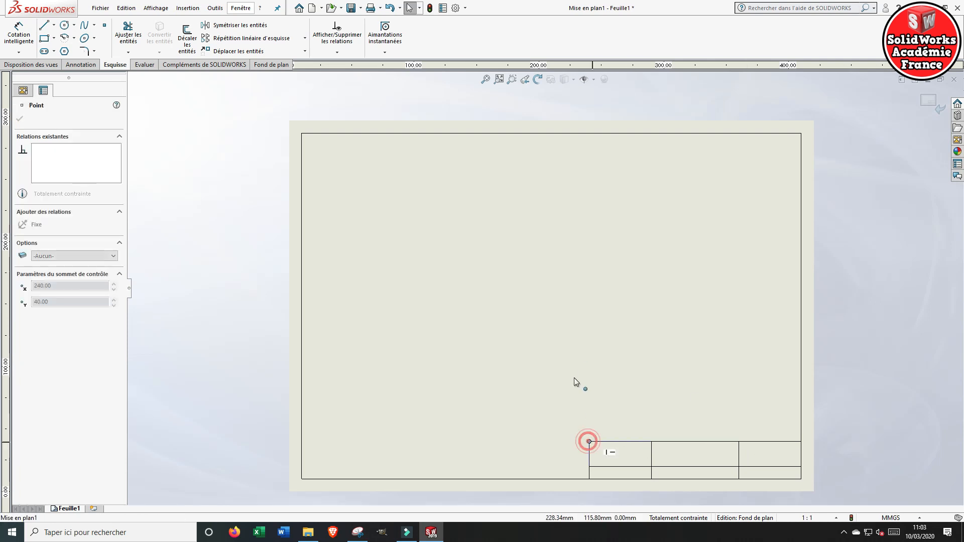
click(649, 450)
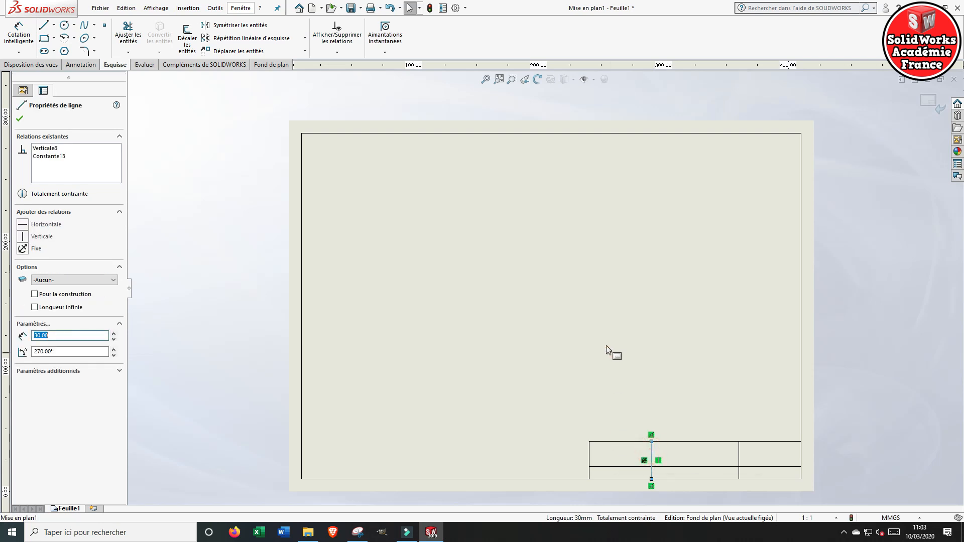
click(602, 327)
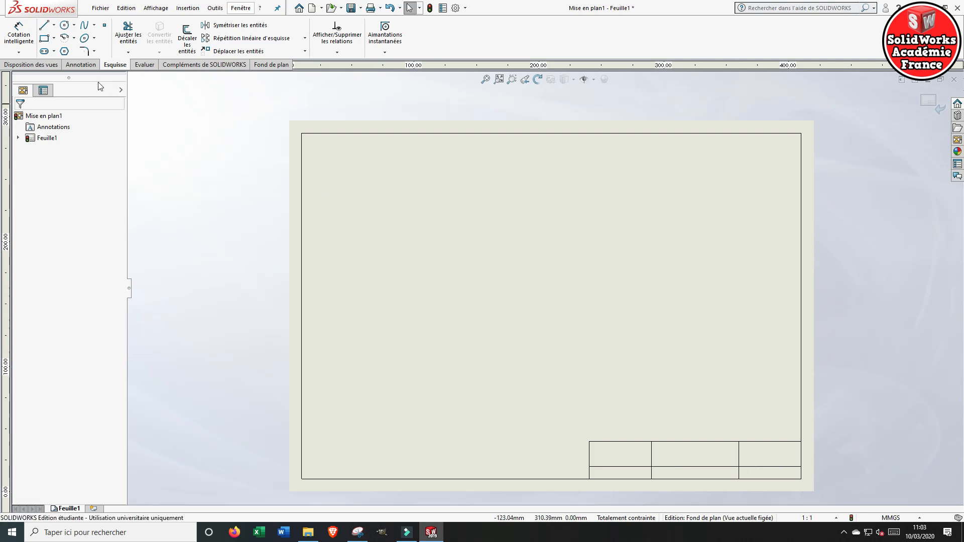
Add a centre-aligned note reading "ECHELLE" with "1 : 1" on a second line in the title block's upper-left cell.
click(81, 65)
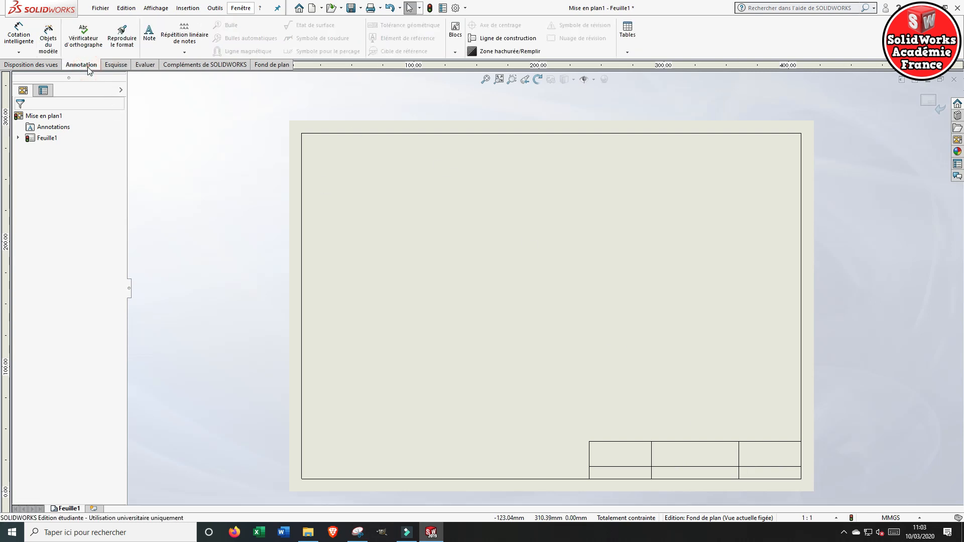
click(150, 35)
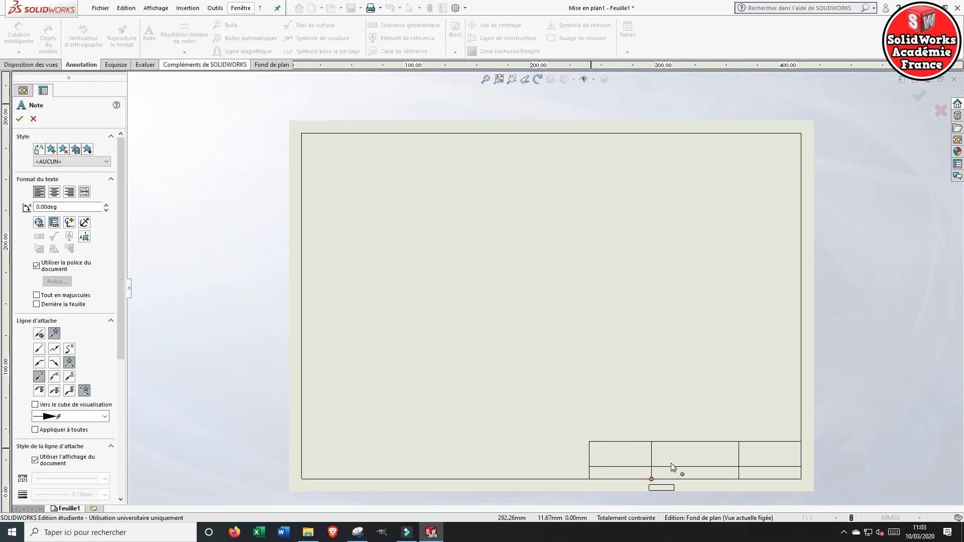
scroll(682, 469, down, 2)
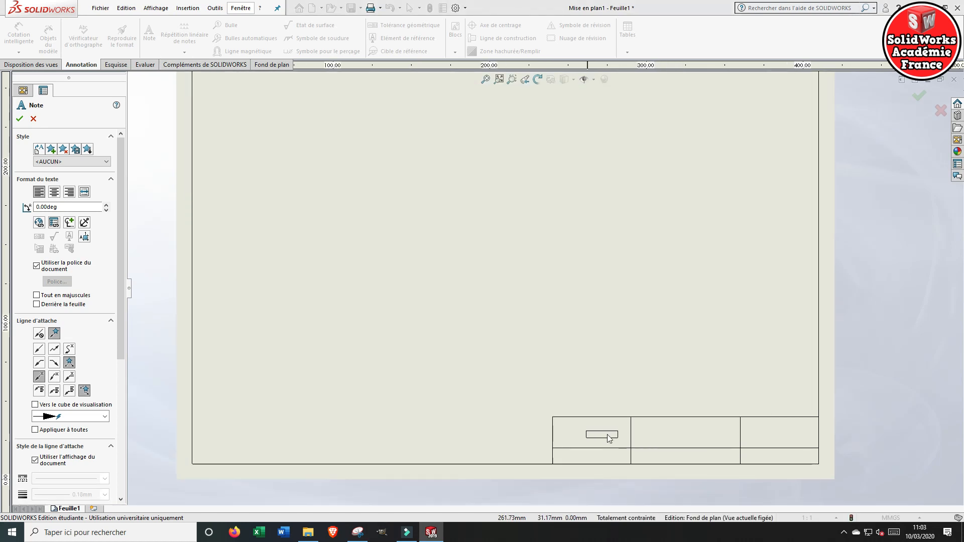
scroll(698, 435, down, 3)
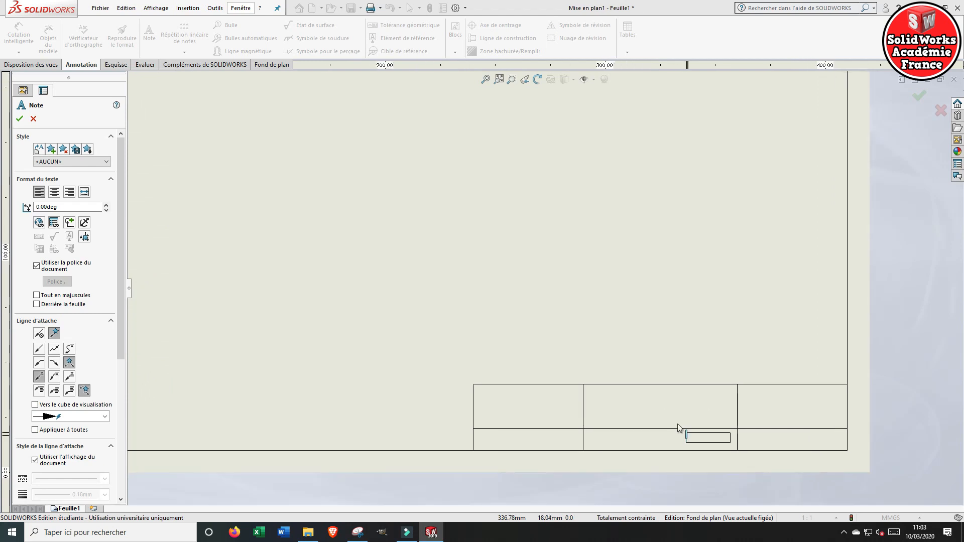
scroll(662, 419, down, 2)
scroll(604, 383, up, 2)
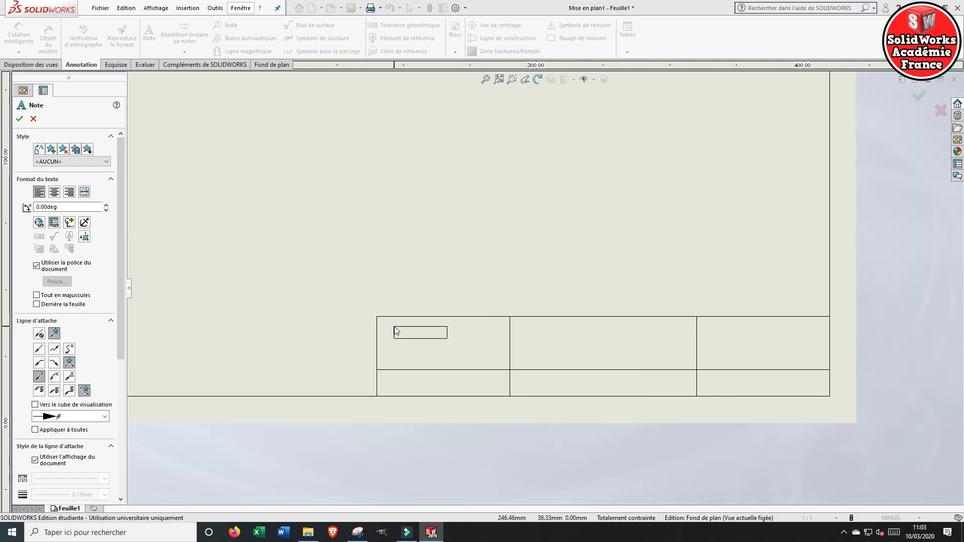
click(394, 331)
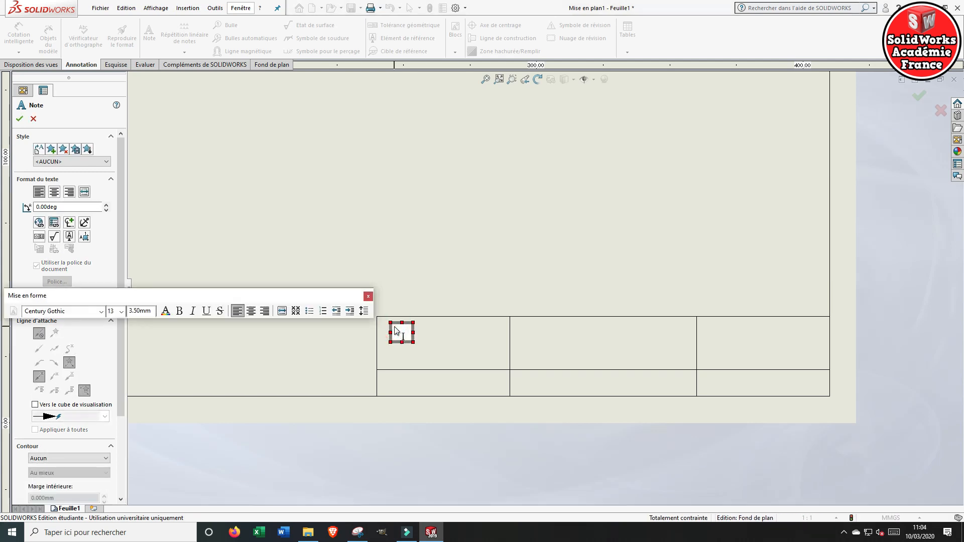
text(ECHE)
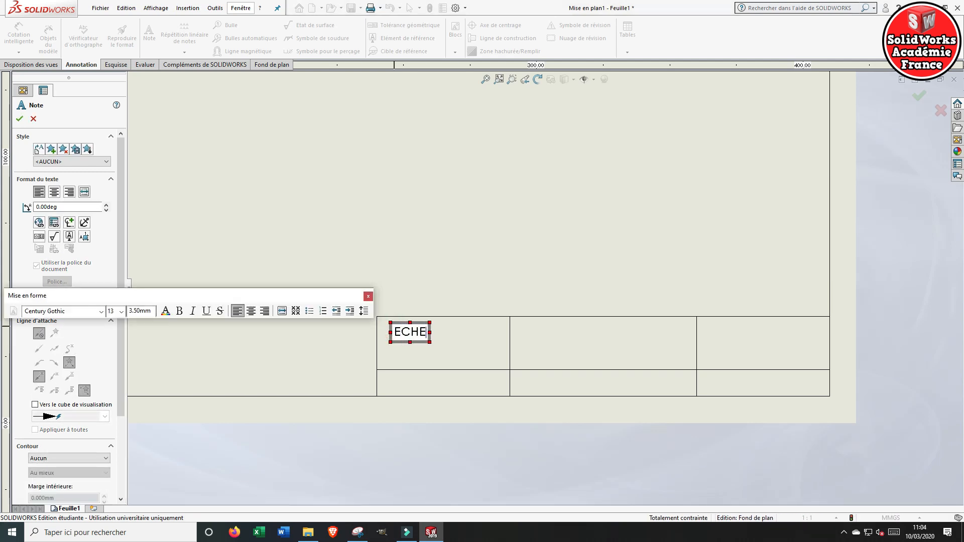
text(LLE)
key(Return)
text(1)
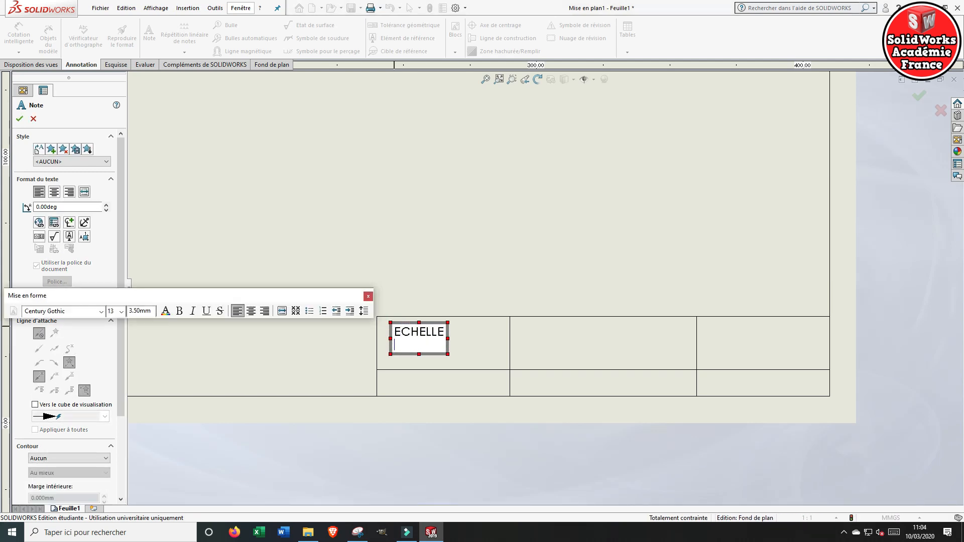
key(Caps_Lock)
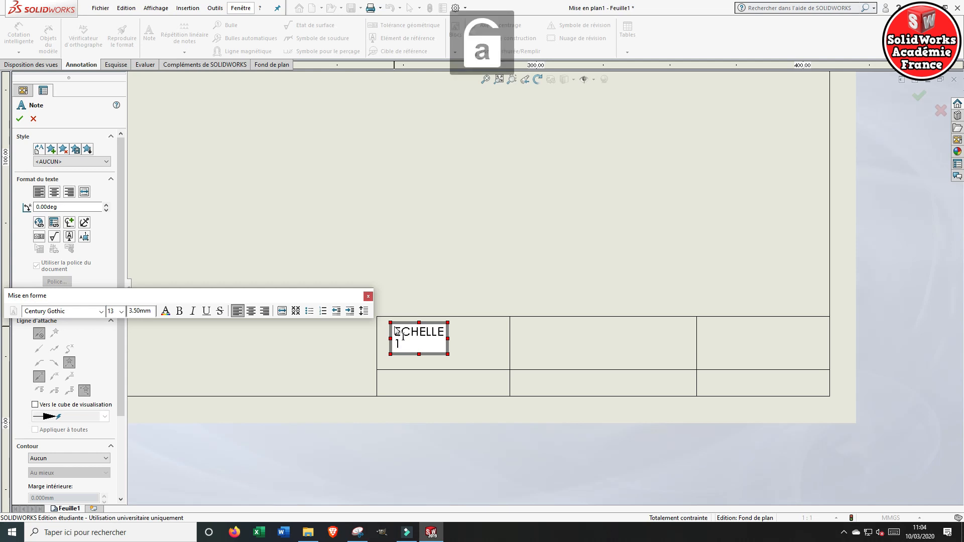
text(: 1)
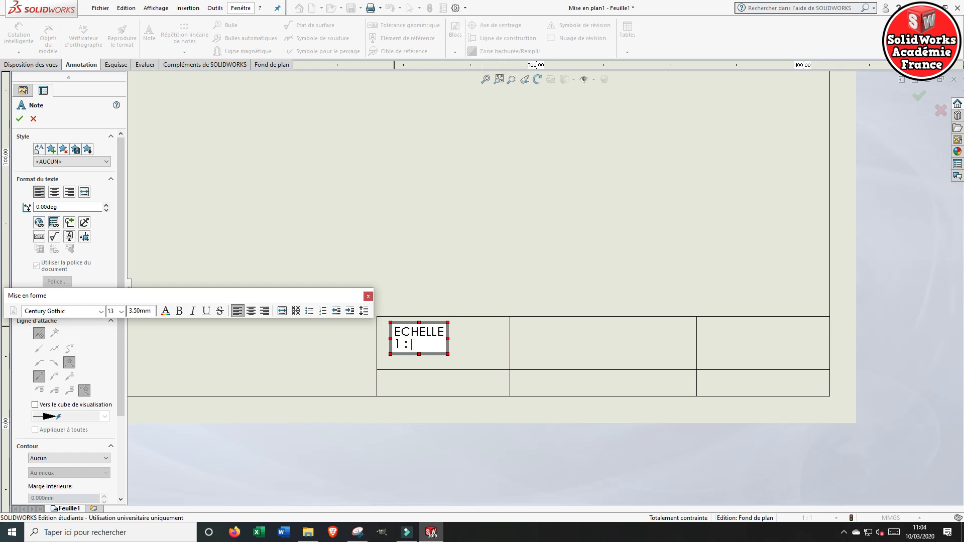
click(251, 311)
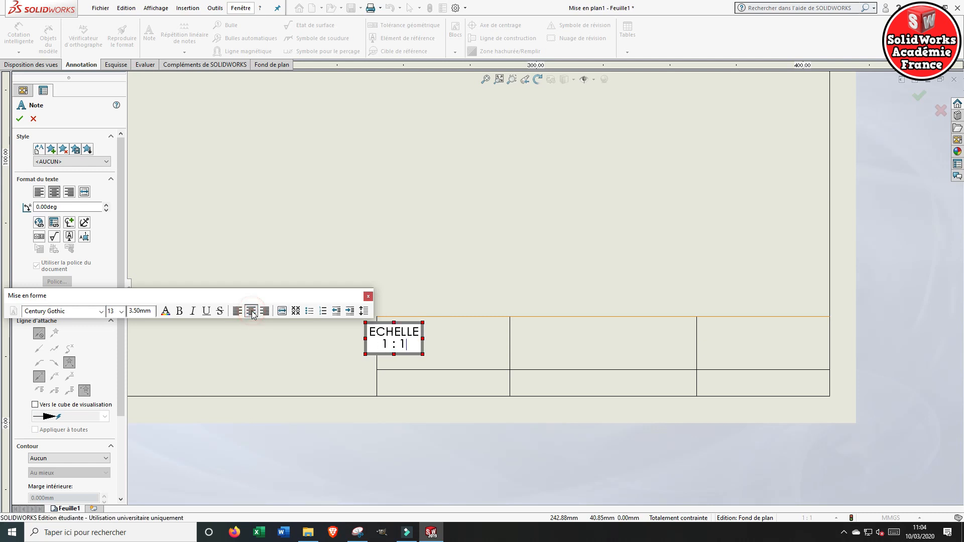
click(282, 246)
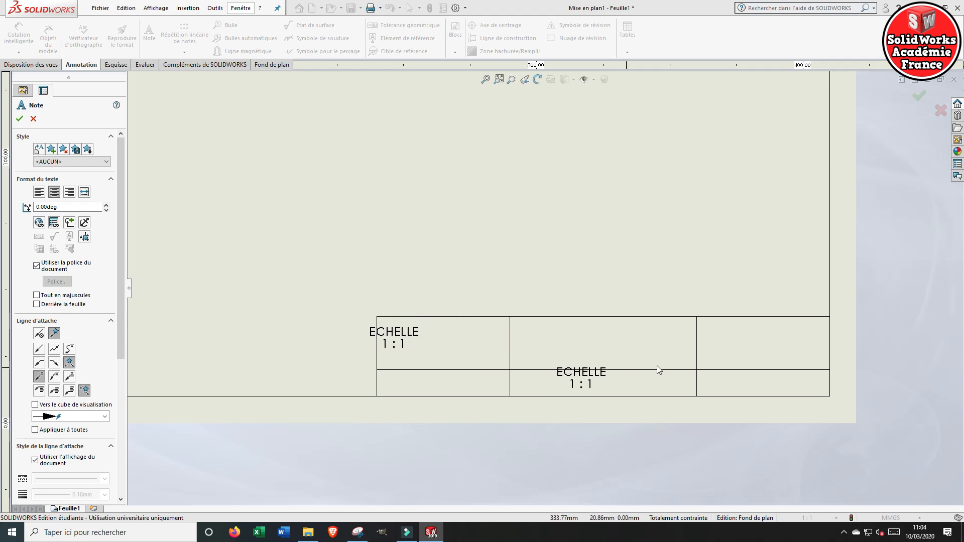
Place a note reading "nom du systeme" in the title block's upper middle cell.
click(589, 335)
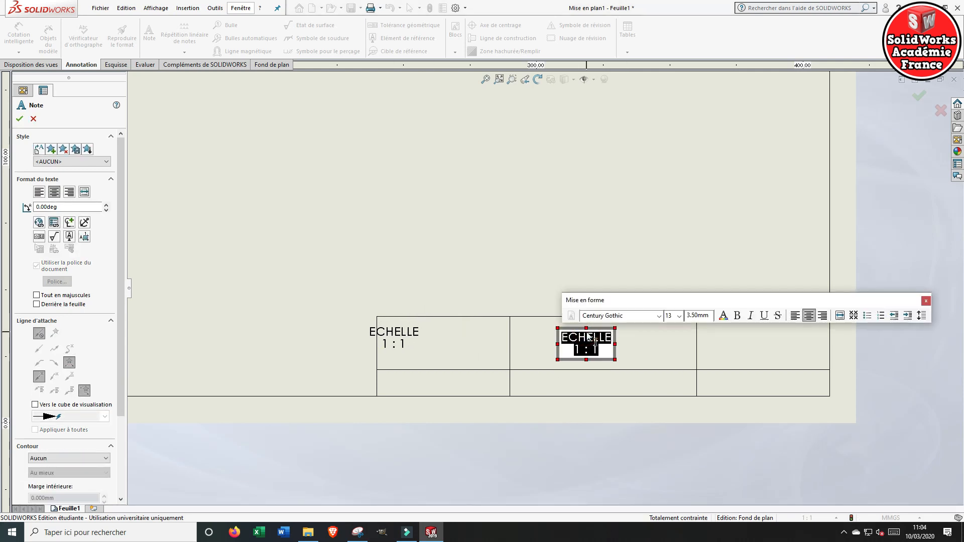
text(nom)
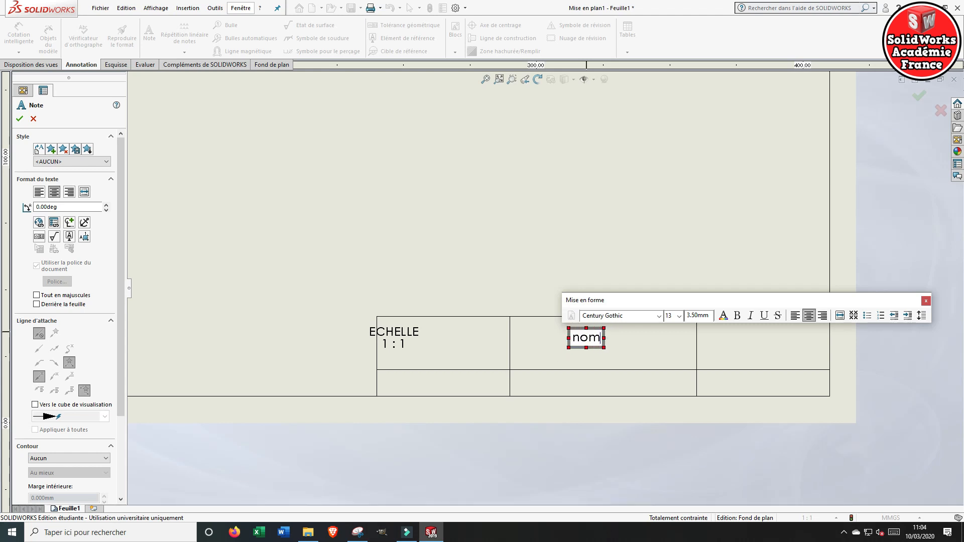
text( du systeme)
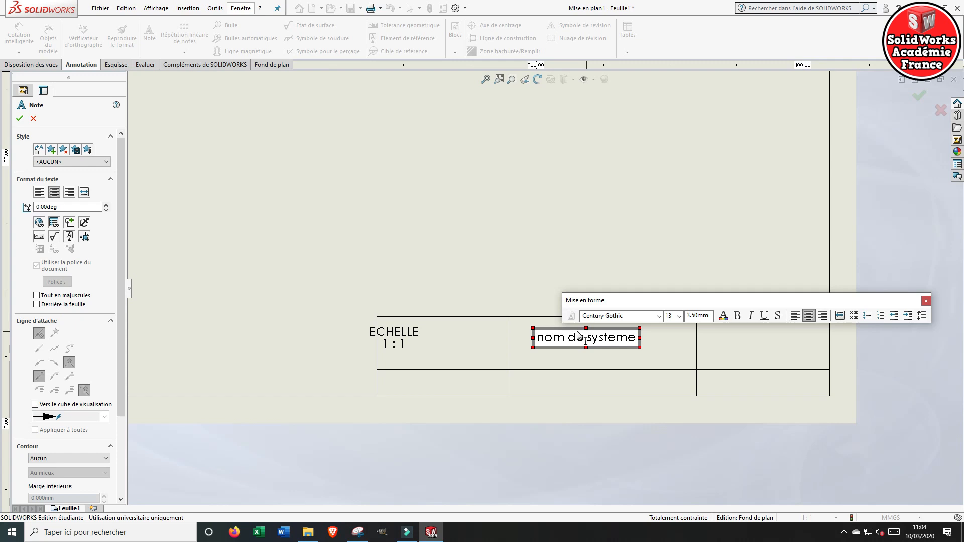
Replace the upper middle cell's note text with "NOM DU SYSTEME" in capitals.
key(BackSpace)
key(BackSpace)
key(BackSpace)
key(BackSpace)
key(BackSpace)
key(BackSpace)
key(BackSpace)
key(BackSpace)
key(BackSpace)
key(BackSpace)
key(BackSpace)
key(BackSpace)
key(BackSpace)
key(BackSpace)
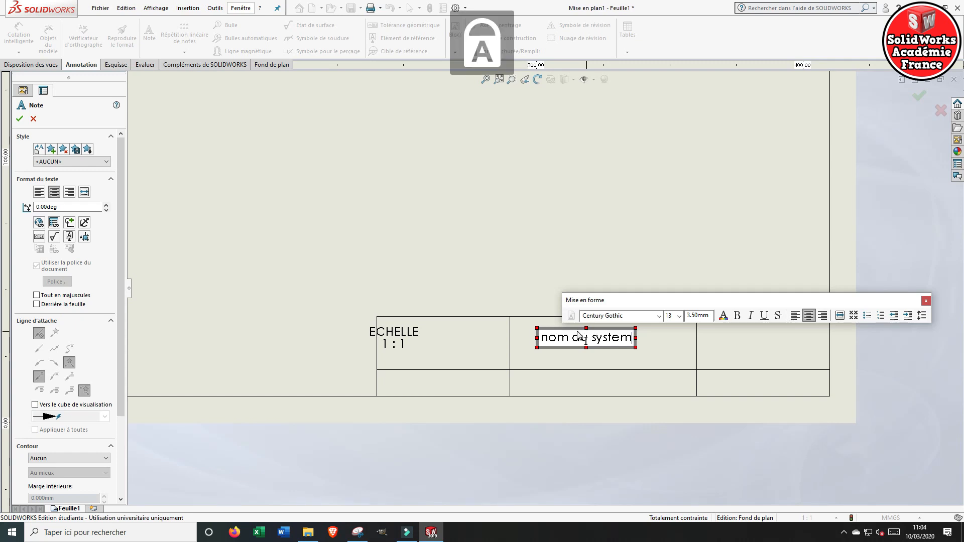
text(NOM)
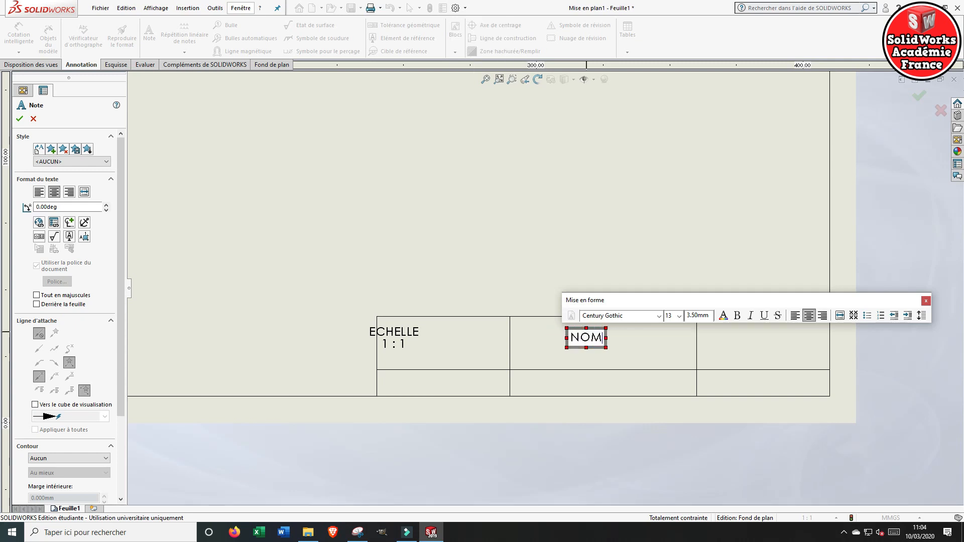
text( DU SYSTEME)
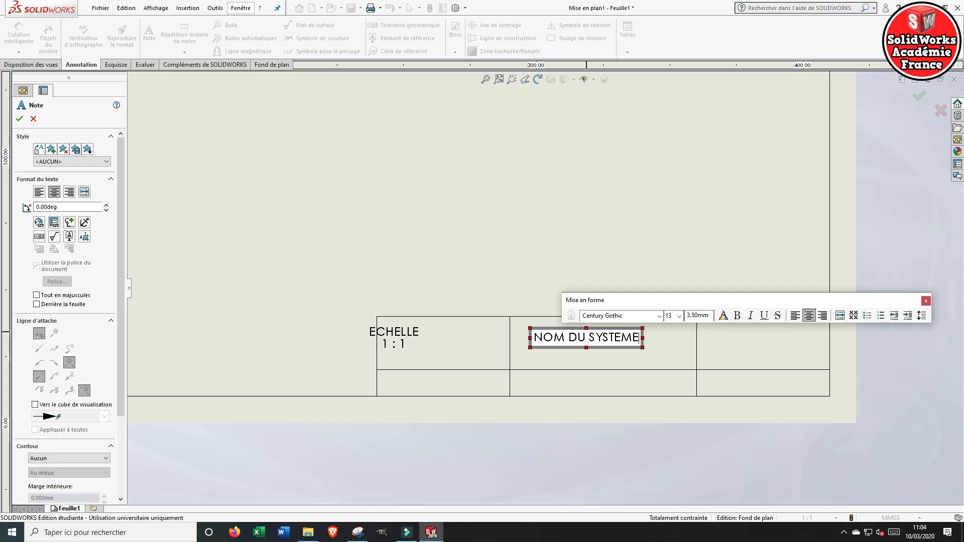
click(574, 241)
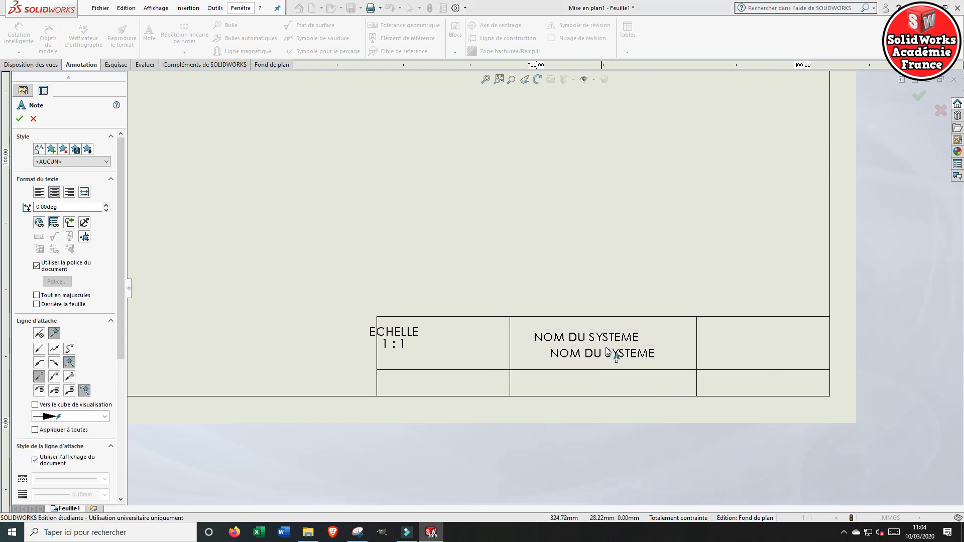
Add a left-aligned note reading "NOM" with "CLASSE" on a second line in the title block's upper-right cell.
click(714, 338)
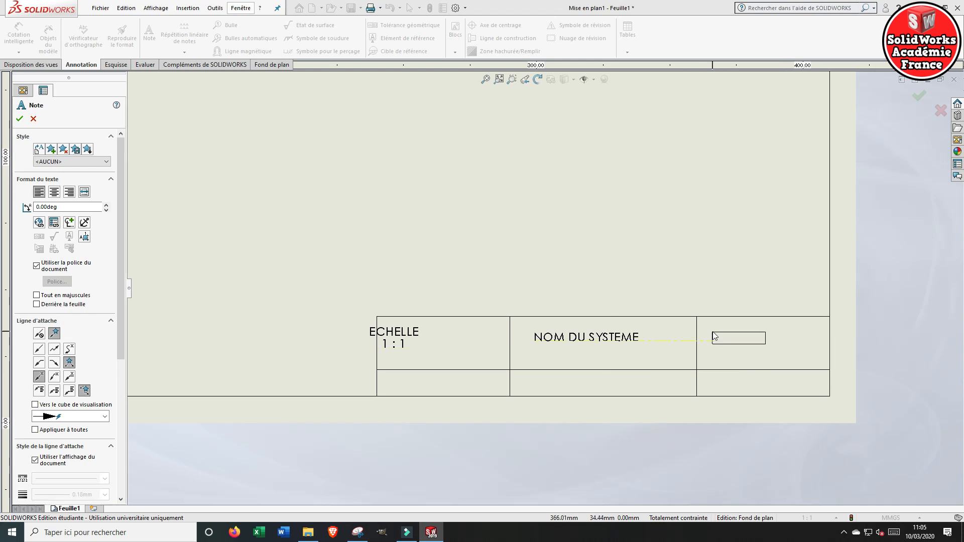
click(713, 336)
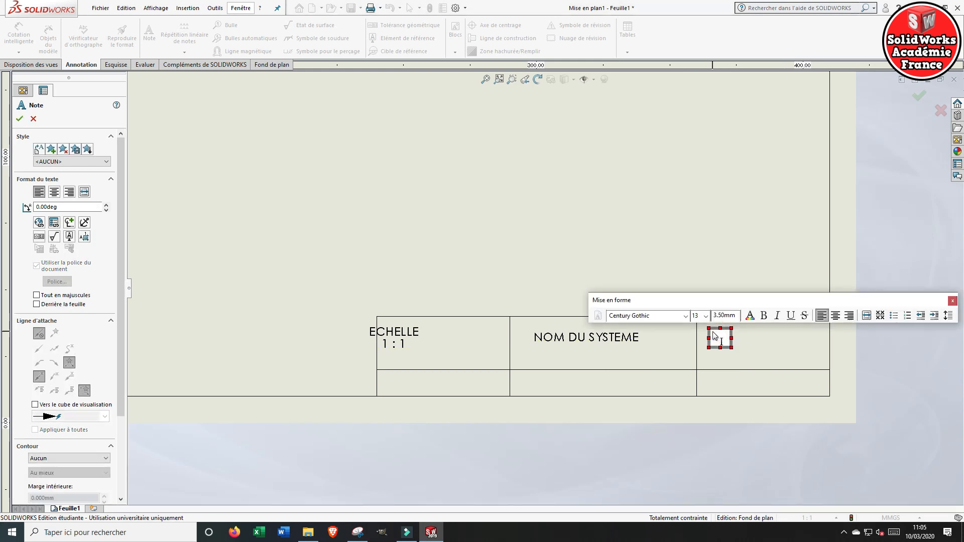
text(NOM)
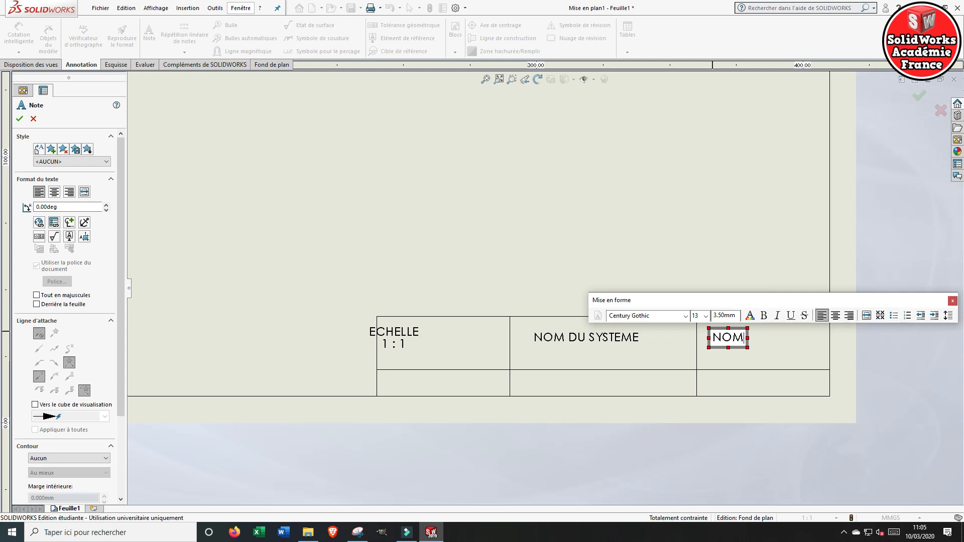
key(Return)
text(CLA)
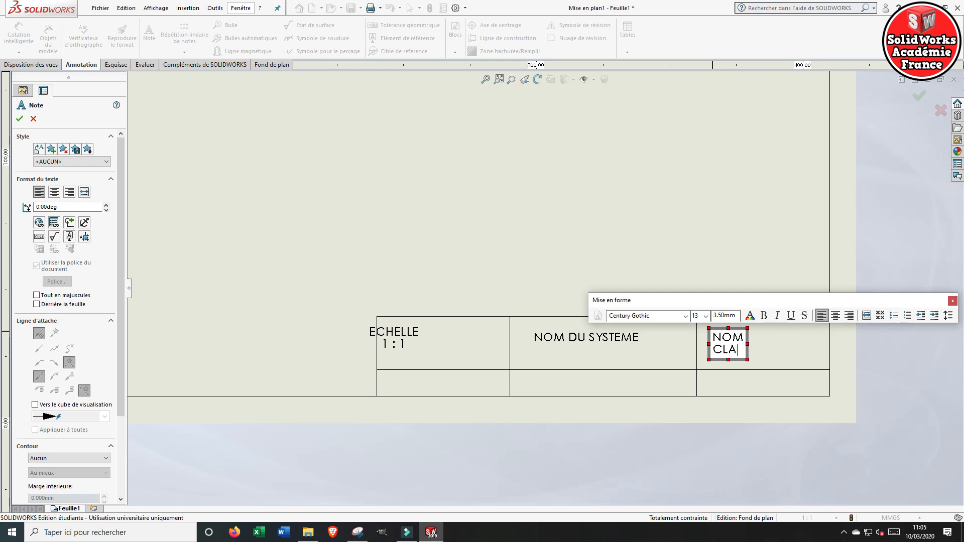
text(SSE)
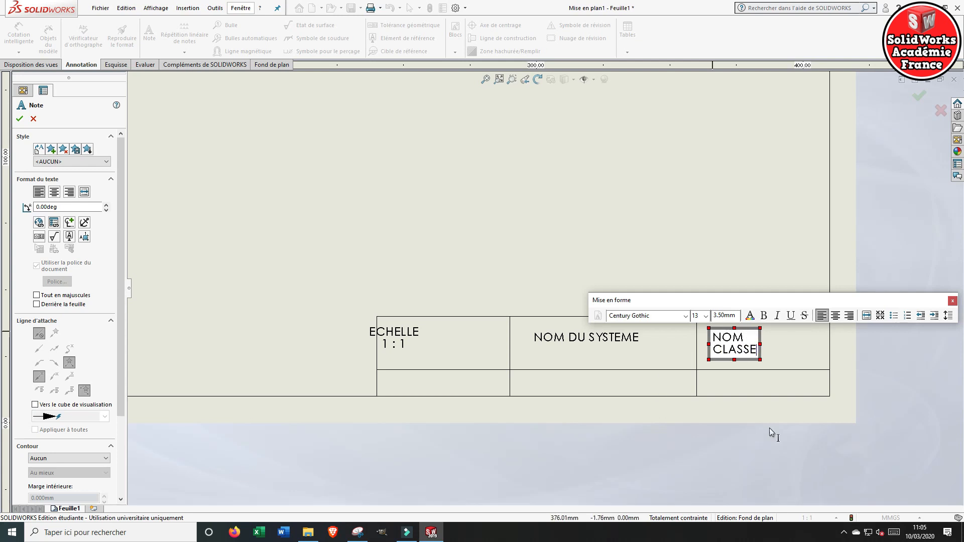
click(729, 227)
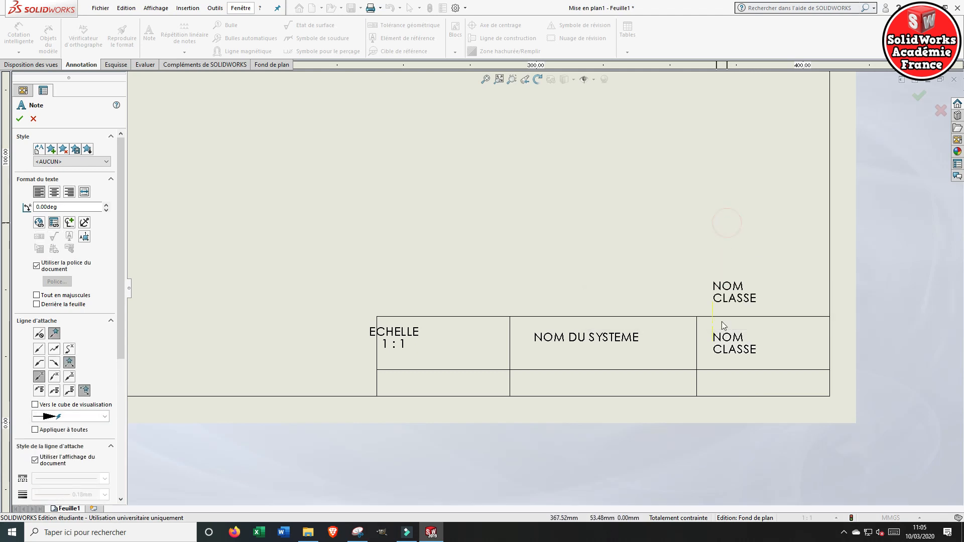
Add a note reading "DATE 10/03/2020" in the title block's lower-right cell.
click(723, 377)
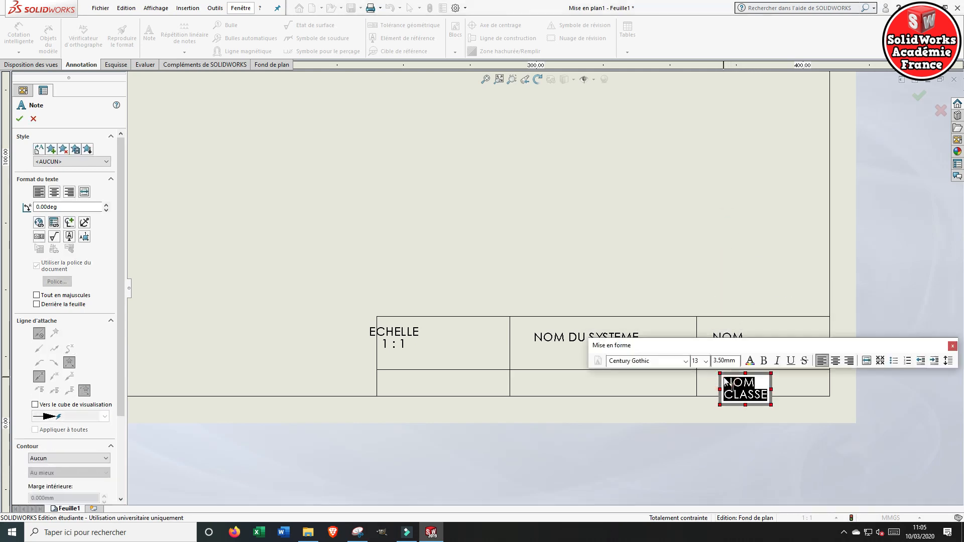
key(Delete)
text(DATE)
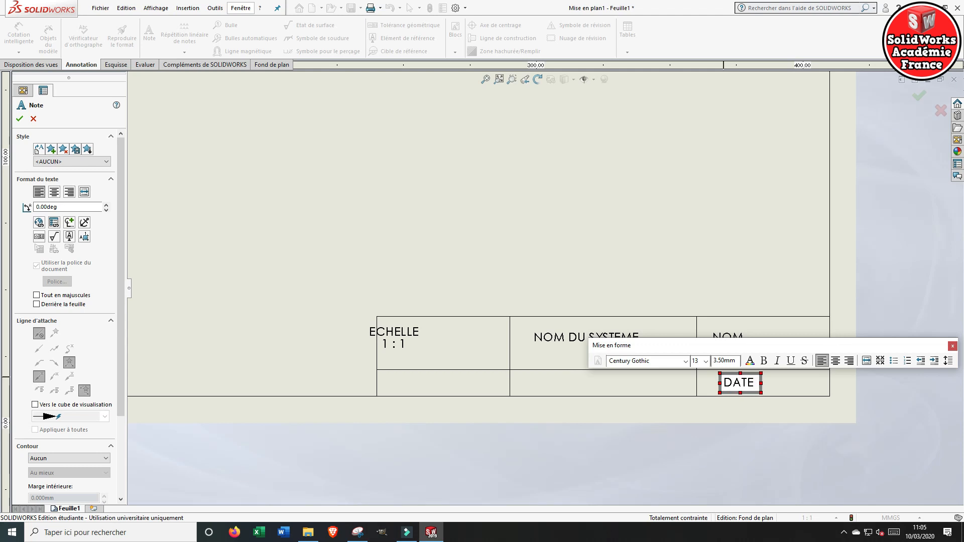
text( 2)
key(BackSpace)
text(10/03/2020)
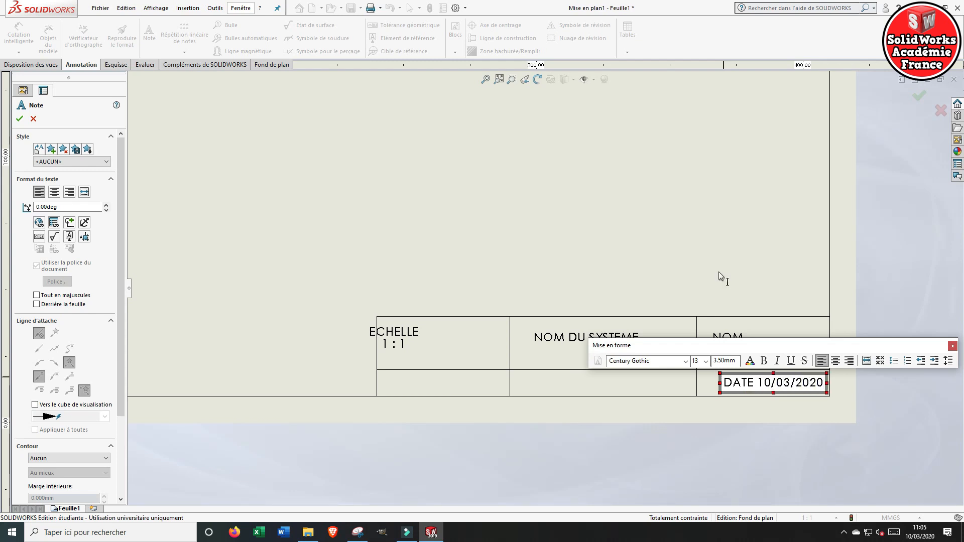
click(673, 187)
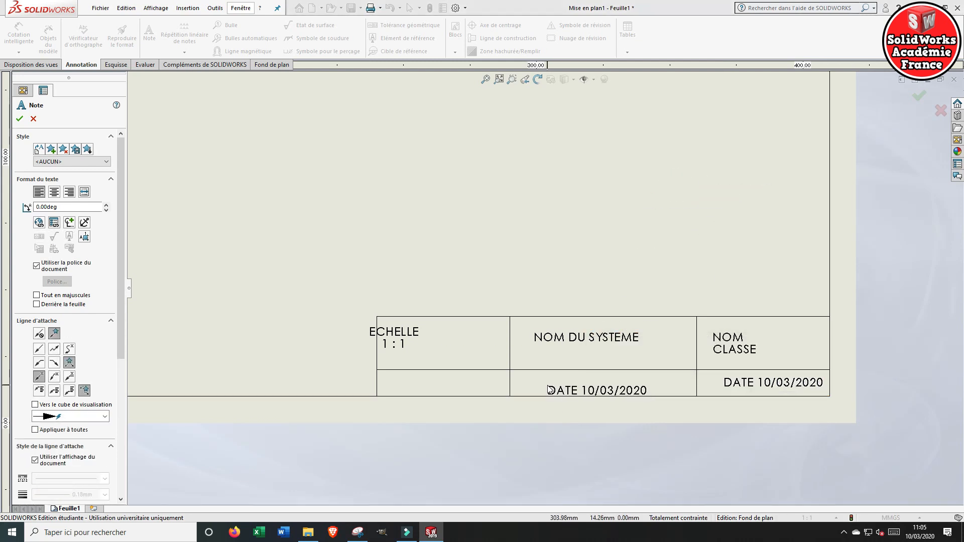
Add a note reading "LYCEE H FONTAINE DIJON" in the title block's lower middle cell.
click(551, 389)
text(LYV)
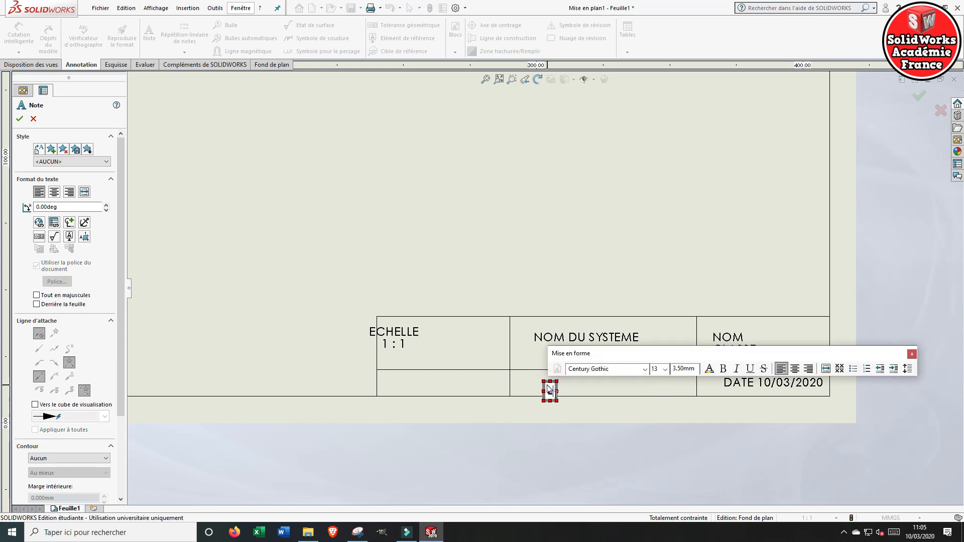
key(BackSpace)
text(CEE H FONT)
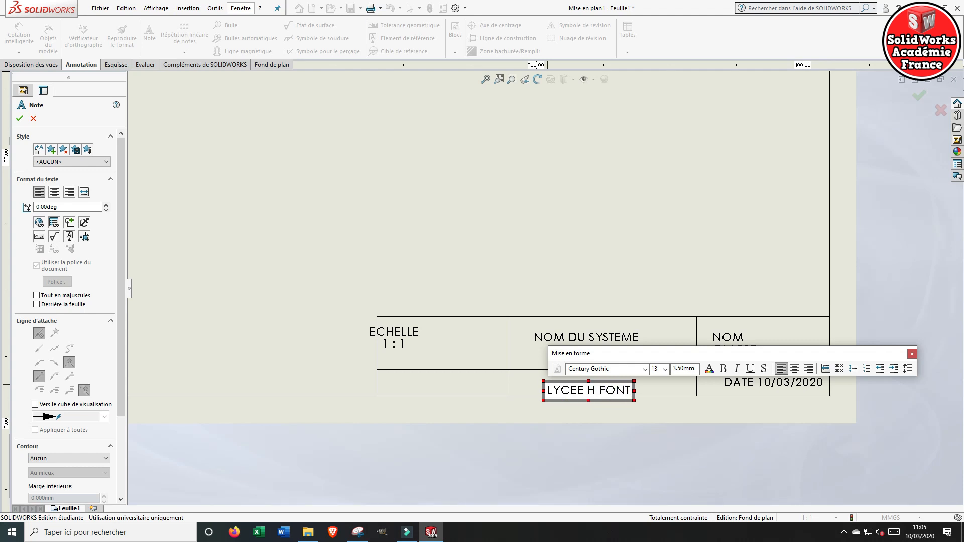
text(AINE)
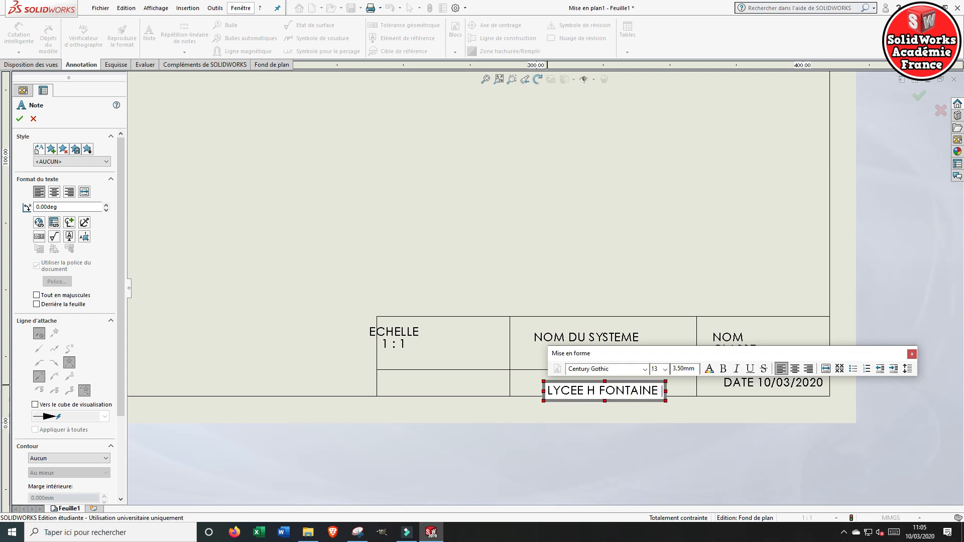
text( DIJON)
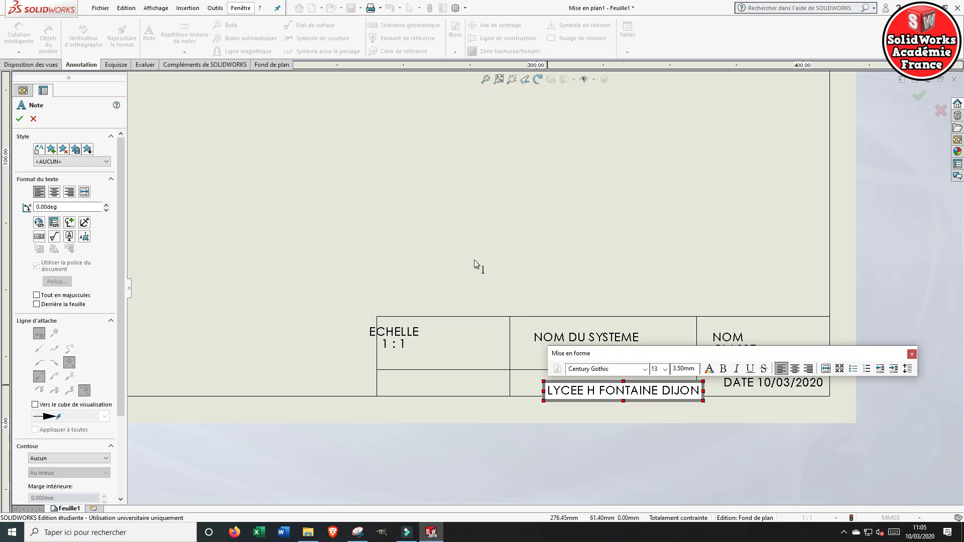
click(474, 264)
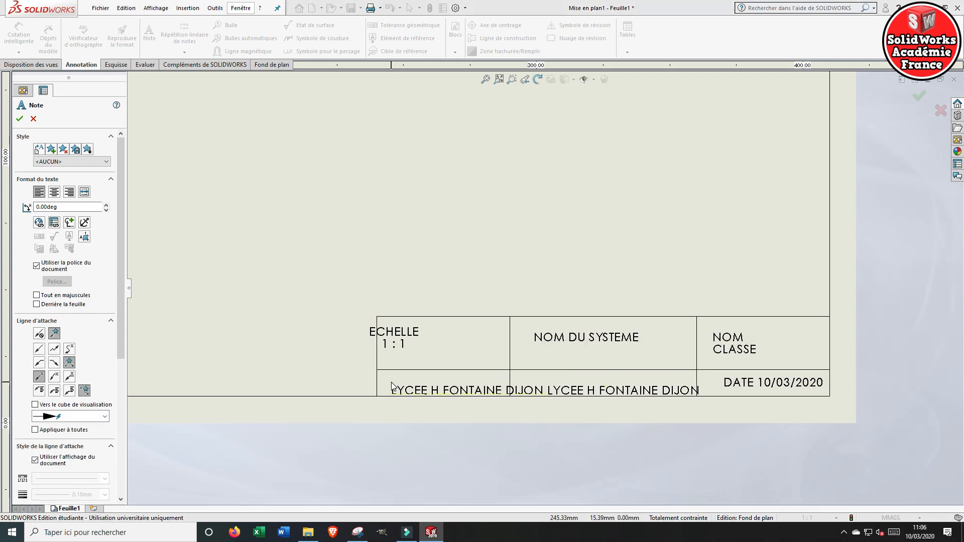
Add a note reading "A3" in the title block's lower-left cell and finish placing notes.
click(391, 387)
key(Delete)
text(A)
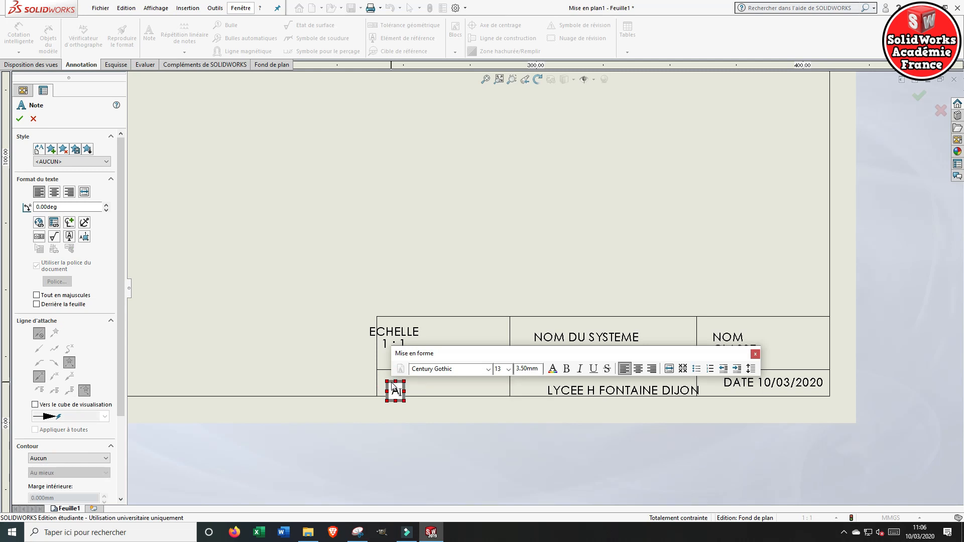
text(3)
click(443, 204)
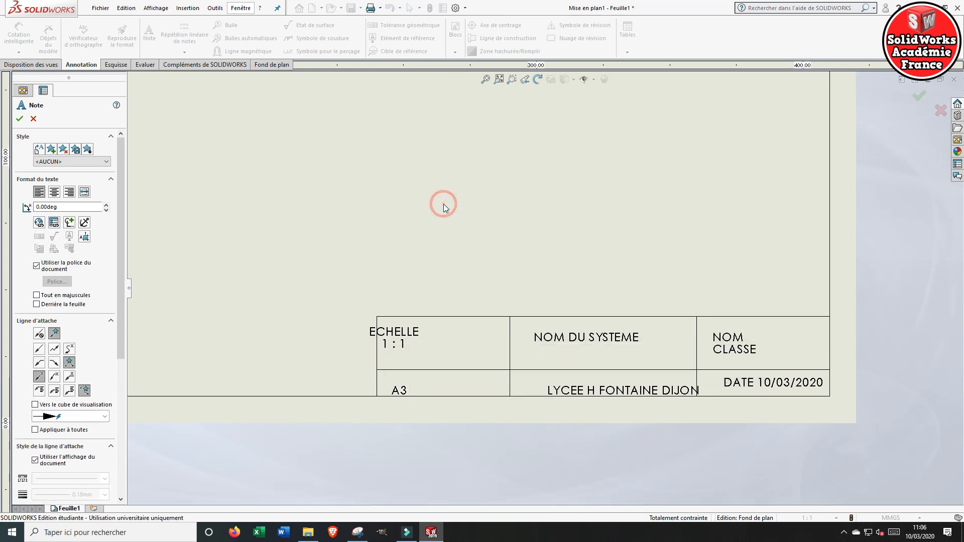
key(Escape)
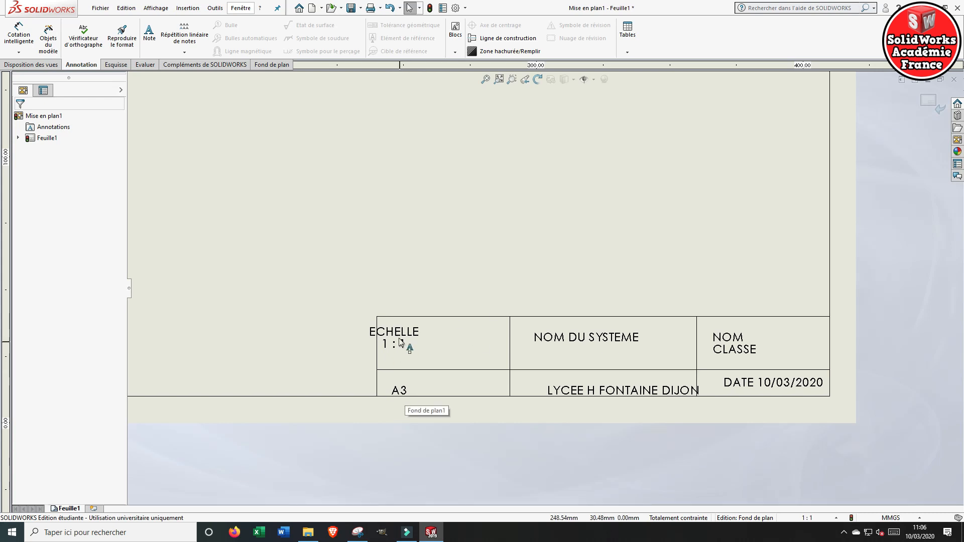
Reposition the scale, system name and name/class notes so they sit neatly inside the title block's upper-row cells.
drag(393, 333, 439, 342)
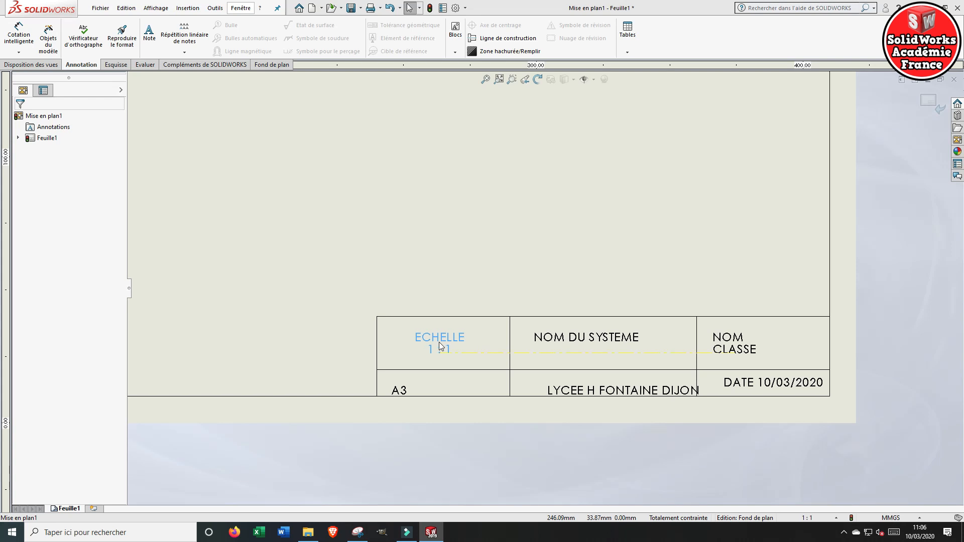
drag(577, 338, 598, 342)
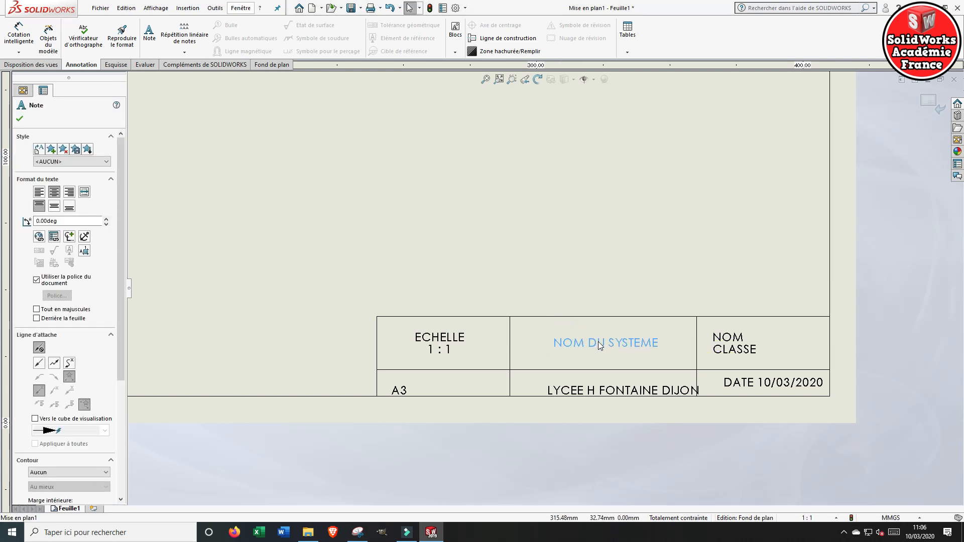
drag(724, 350, 716, 348)
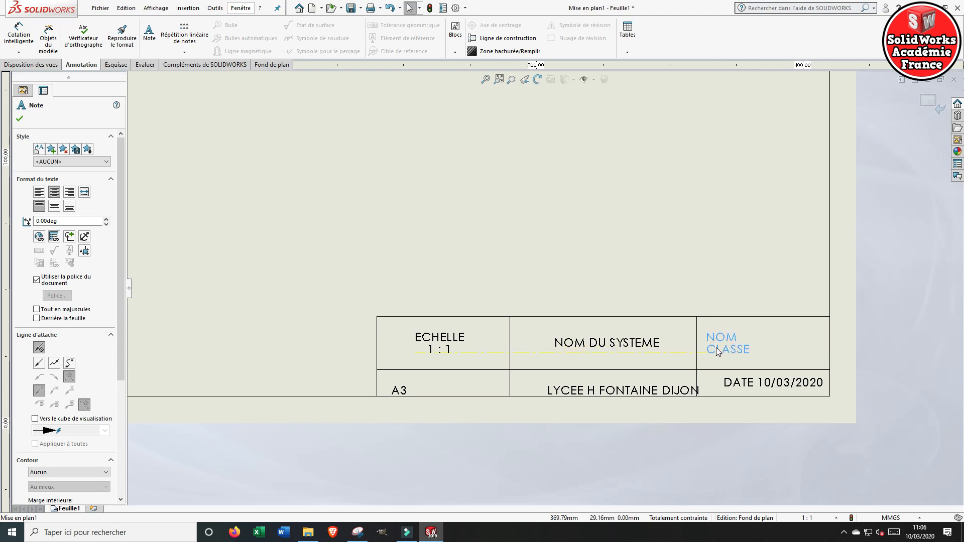
Centre the A3, school and date notes within their cells in the title block's lower row.
drag(399, 392, 436, 382)
click(585, 394)
drag(586, 393, 567, 386)
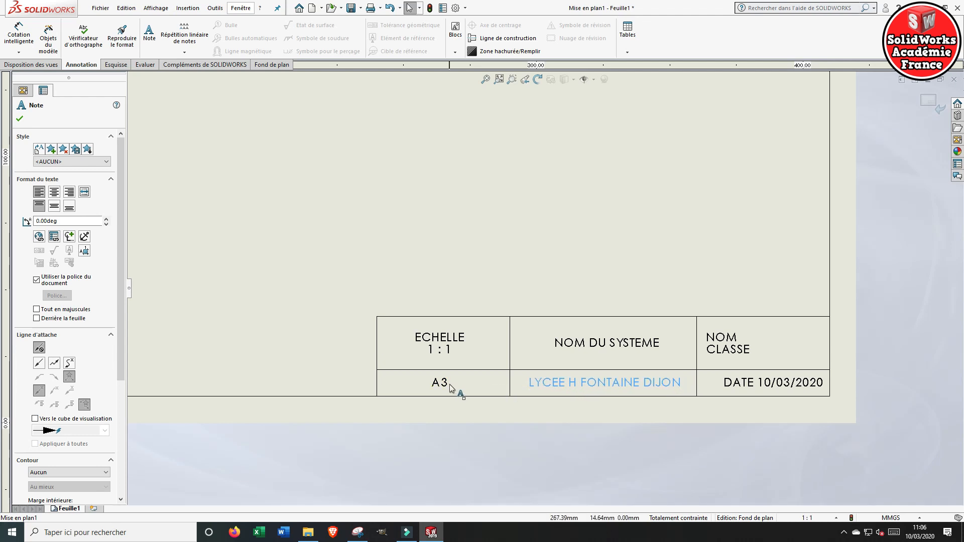
drag(767, 390, 755, 387)
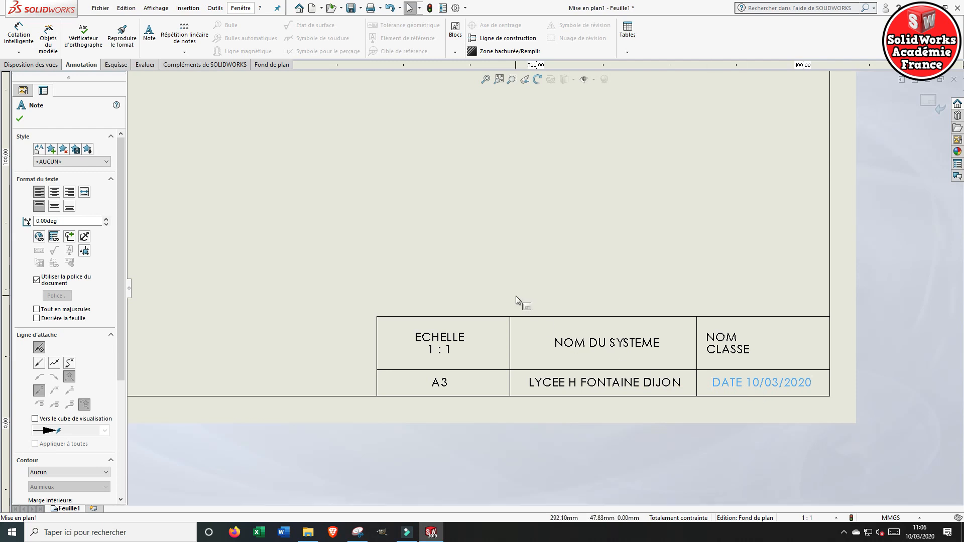
click(519, 301)
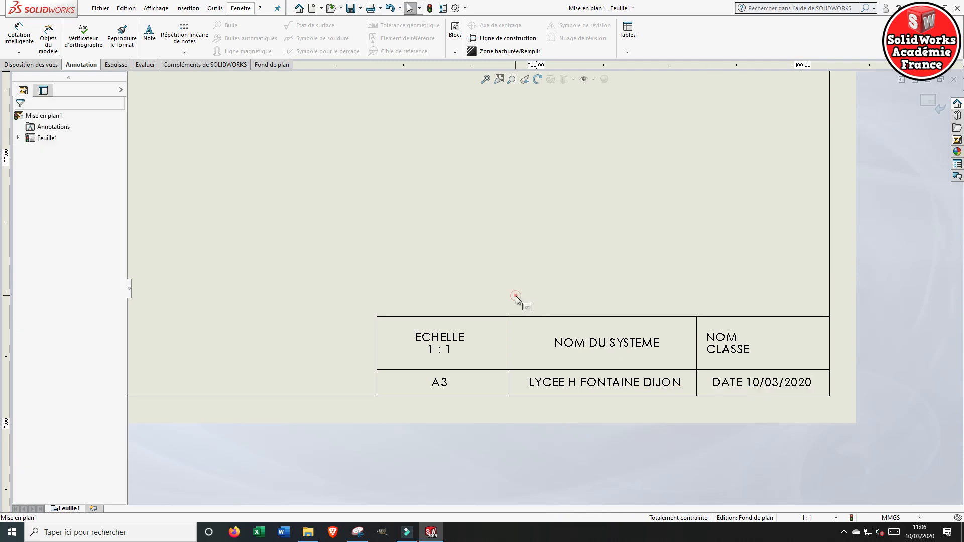
Leave sheet format editing and return to editing the drawing sheet.
click(487, 80)
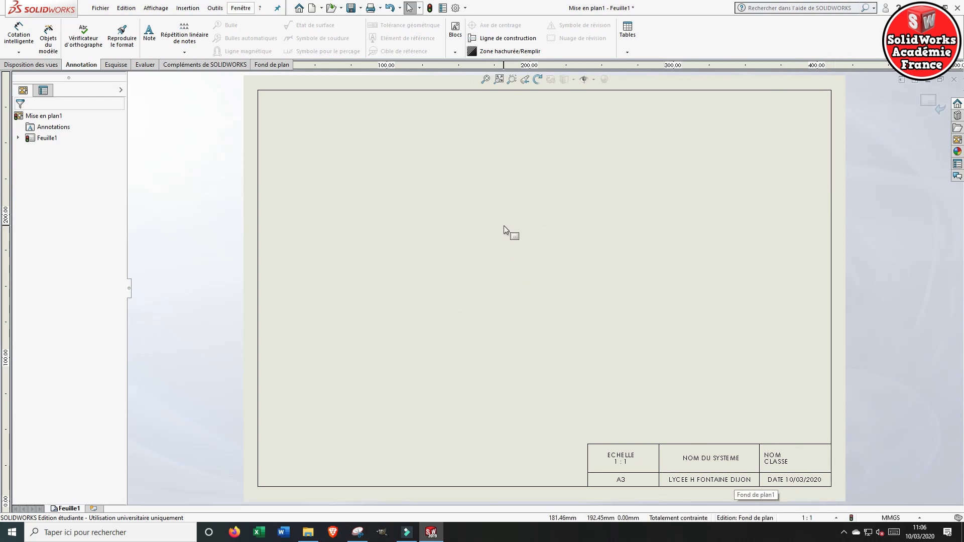
right_click(527, 219)
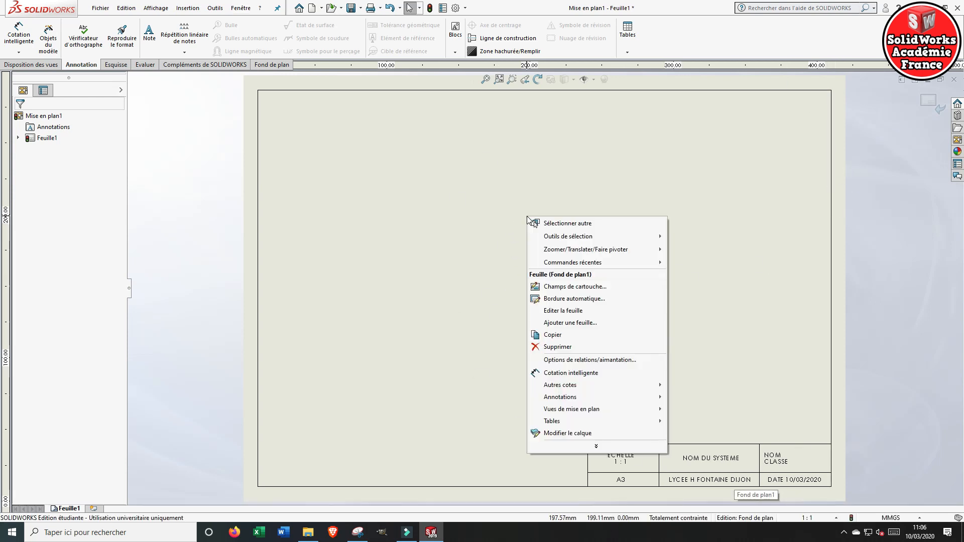
click(550, 311)
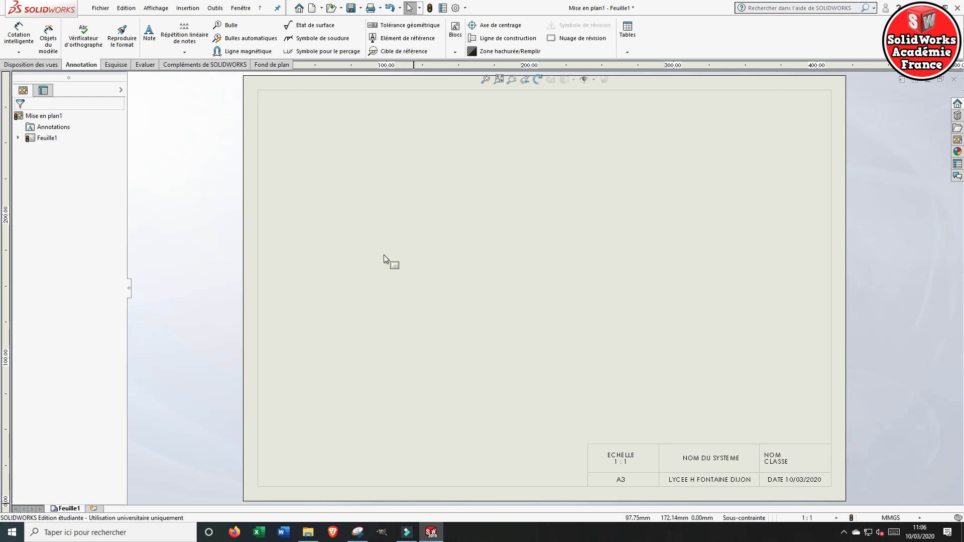
Save the drawing as "A3 PAYSAGE" in the SW7 folder inside CONSTRUCTION, keeping the Mise en plan file type.
click(100, 8)
click(137, 91)
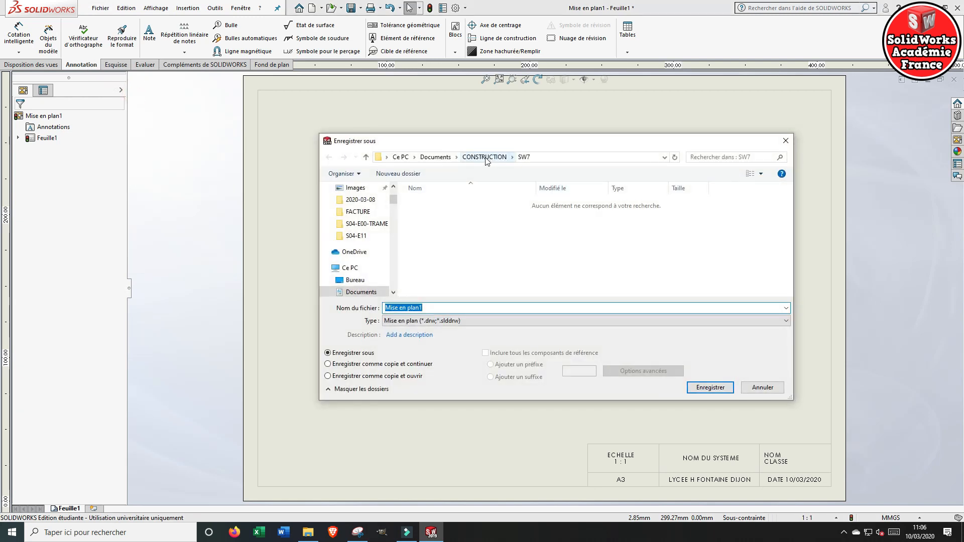
click(485, 159)
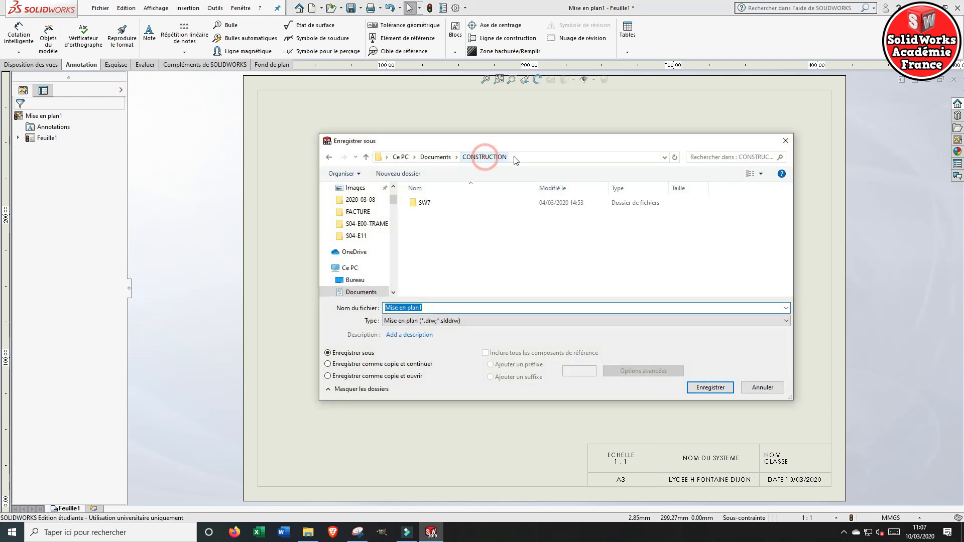
double_click(420, 206)
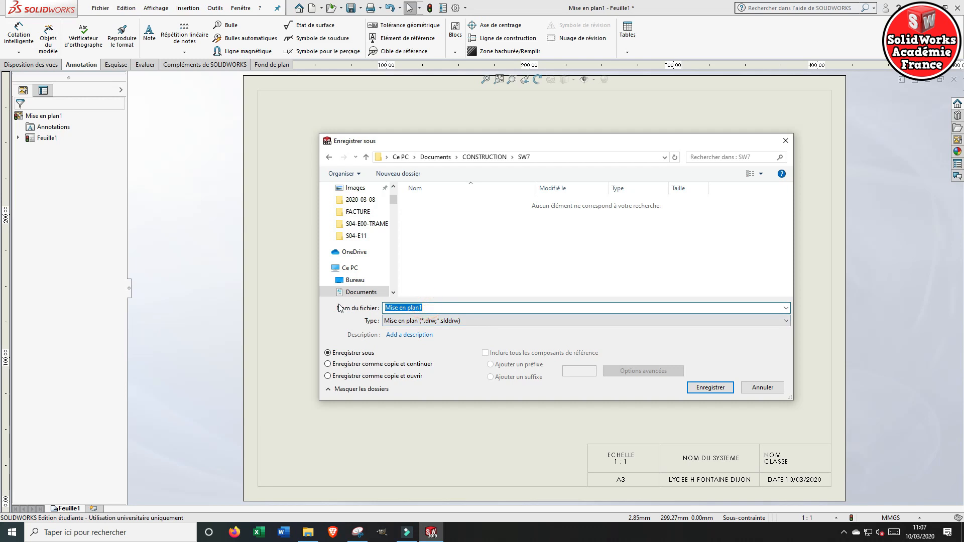
text(A3)
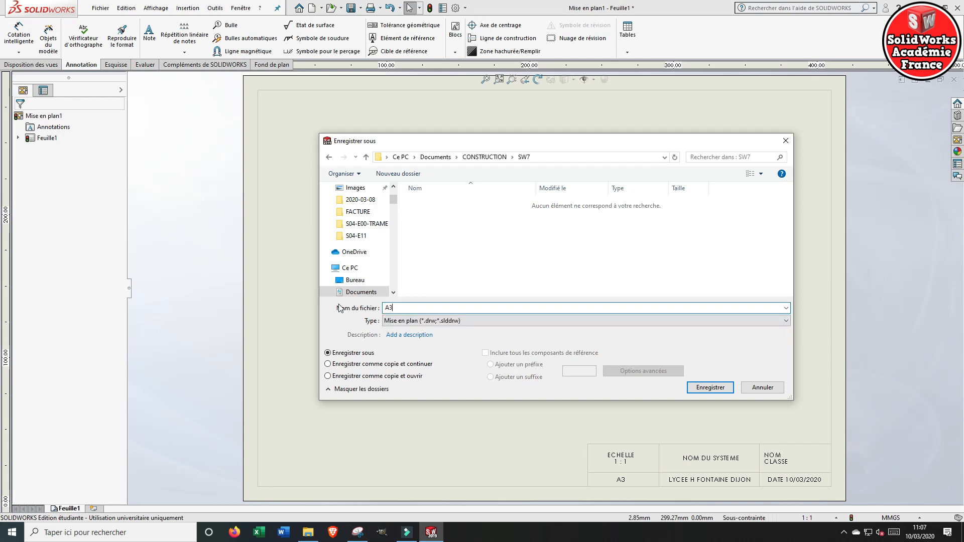
text( PAYSA)
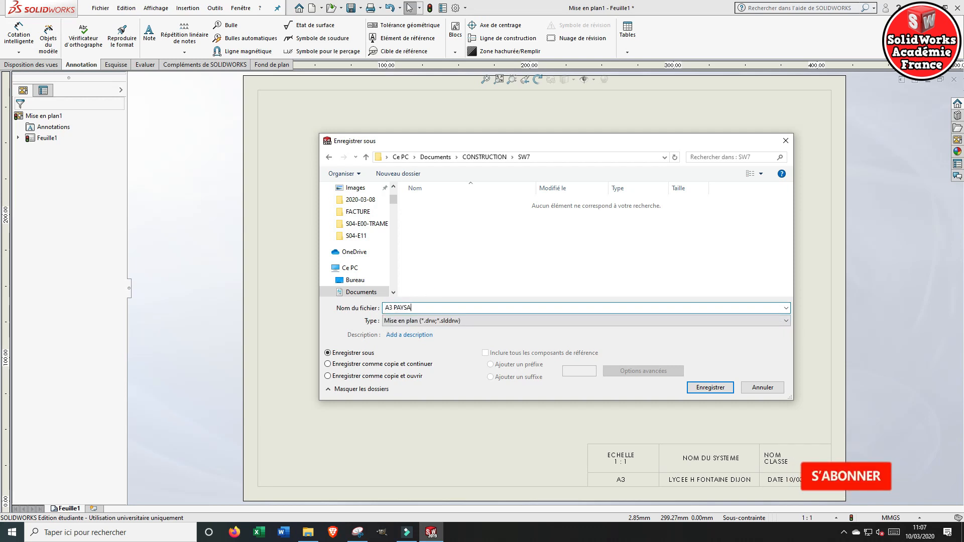
text(GE)
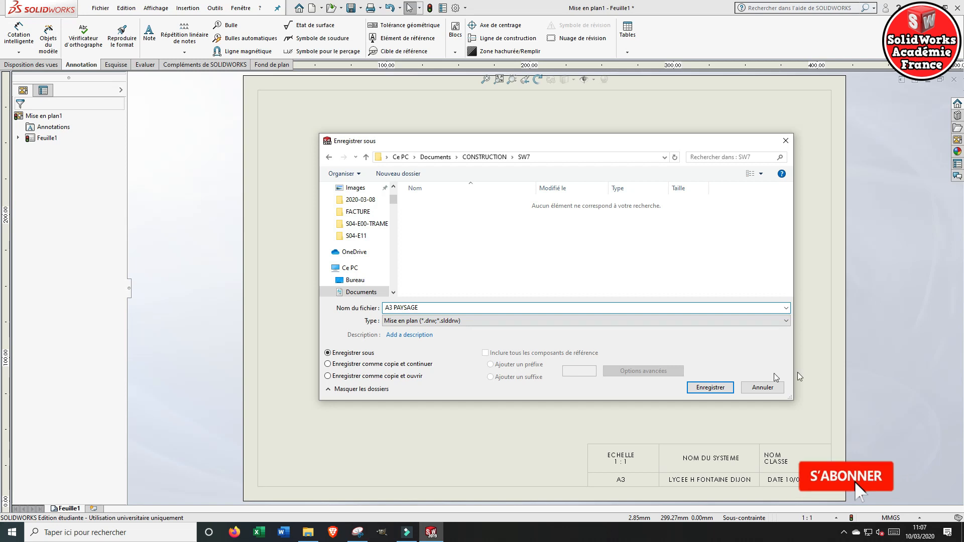
click(702, 388)
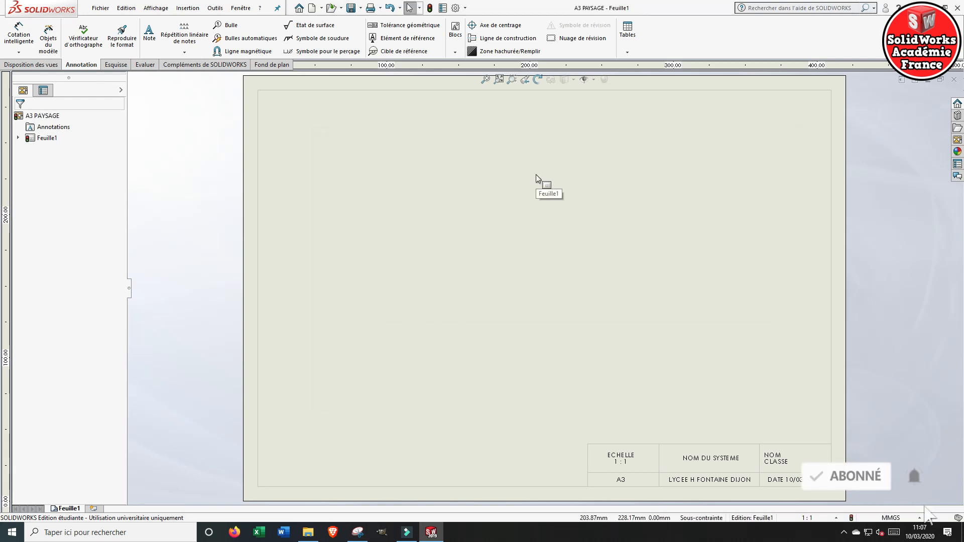